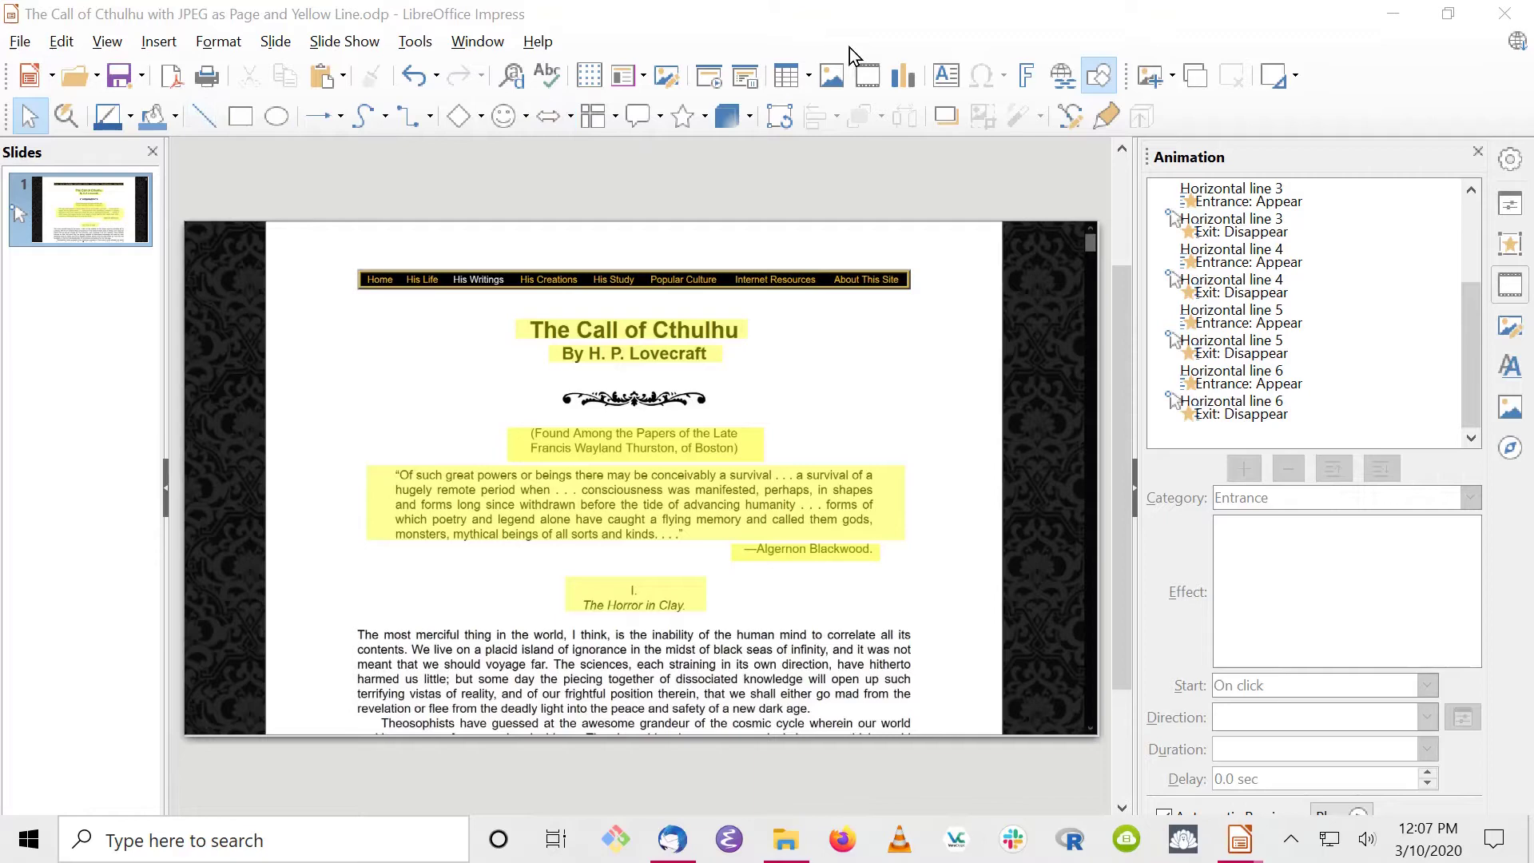
Check the LibreOffice version information from the Help menu, then dismiss it.
{"action": "left_click", "coordinate": [534, 44]}
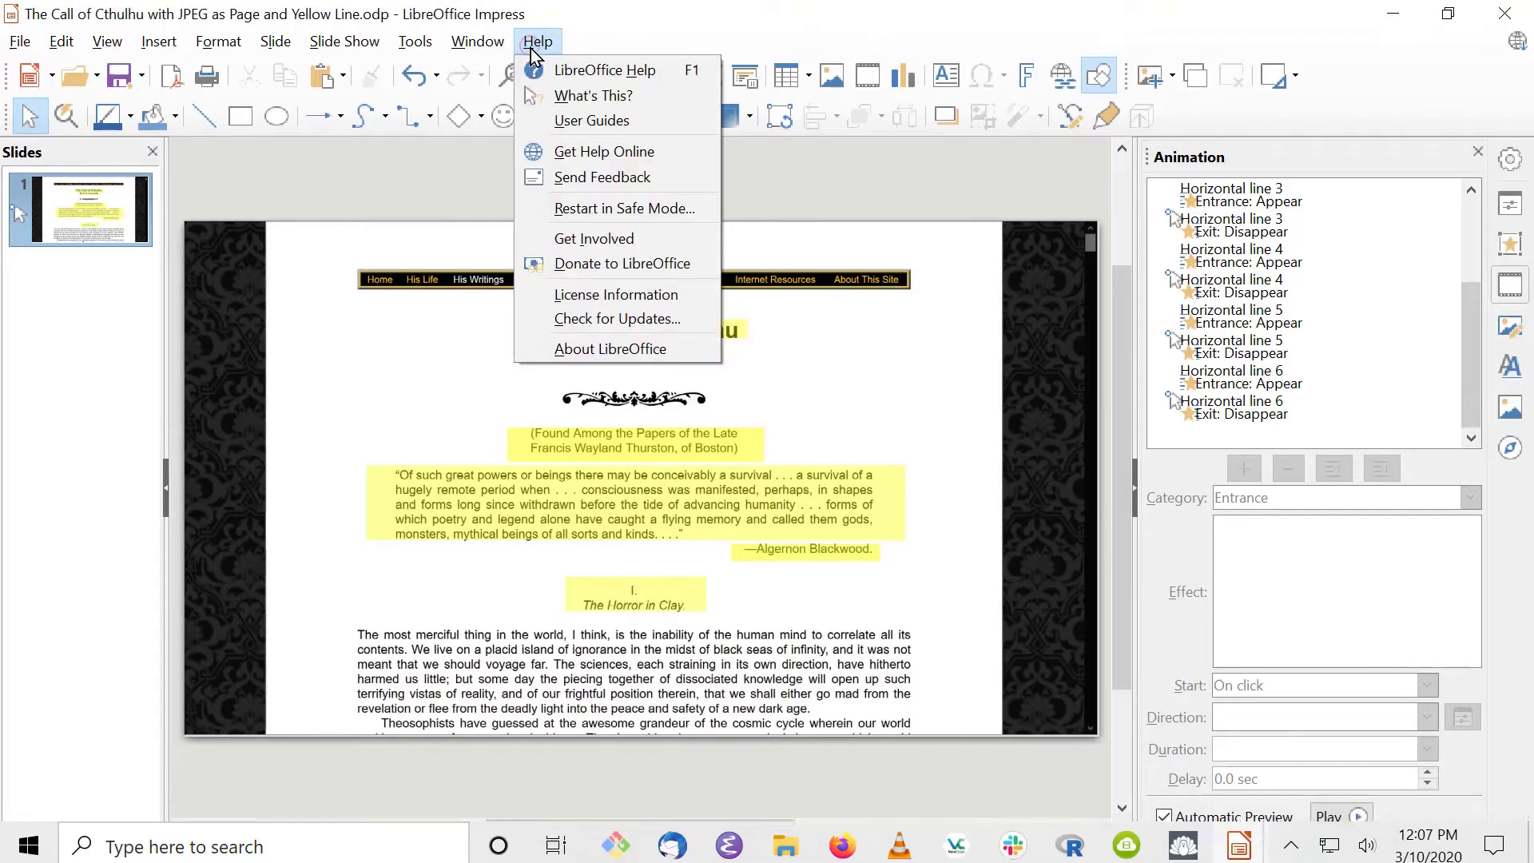
{"action": "left_click", "coordinate": [609, 350]}
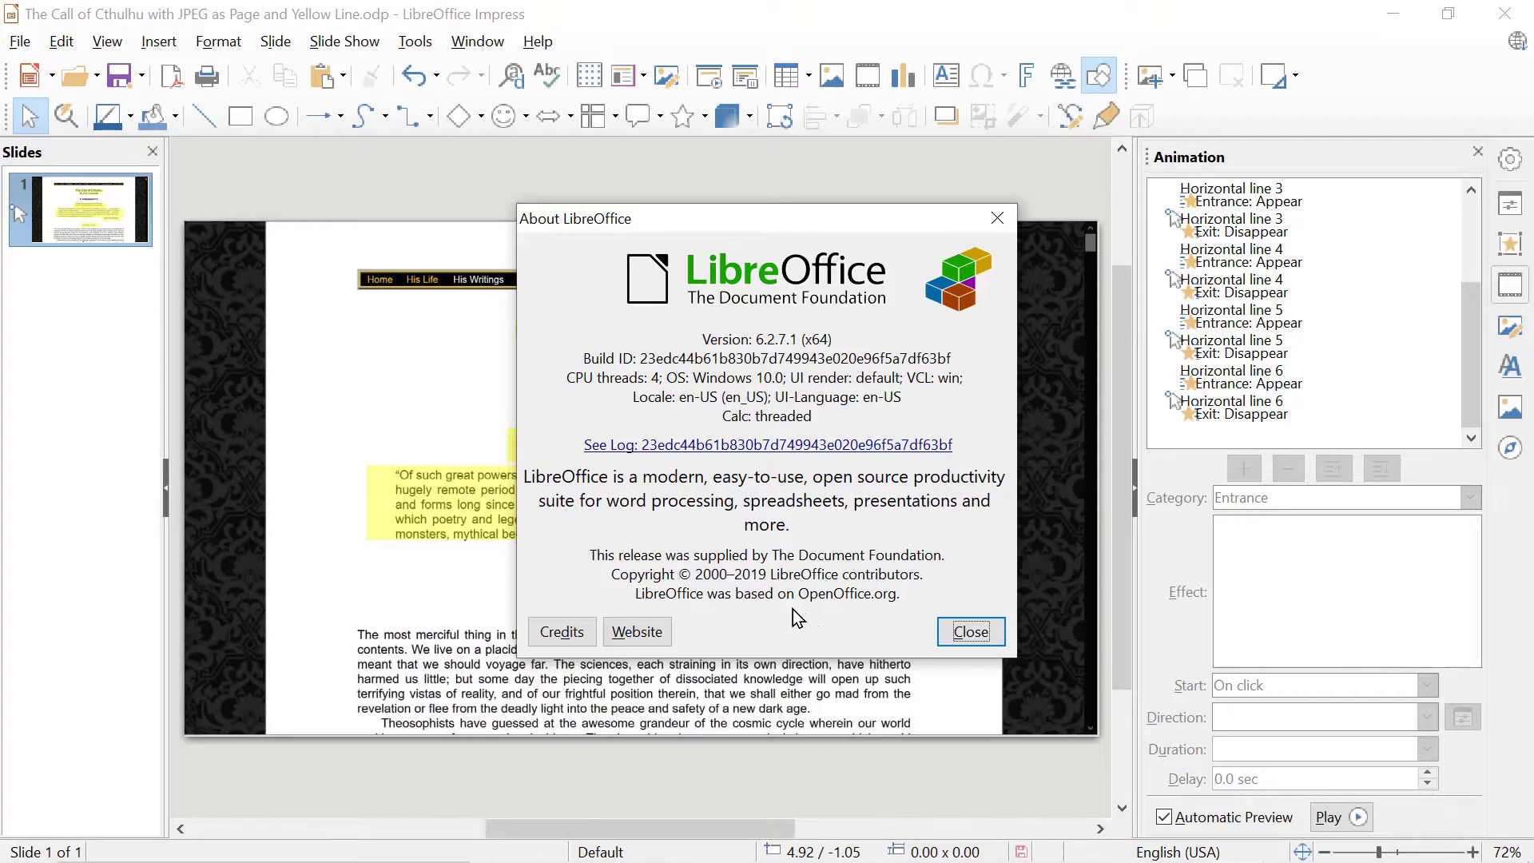
{"action": "left_click", "coordinate": [971, 631]}
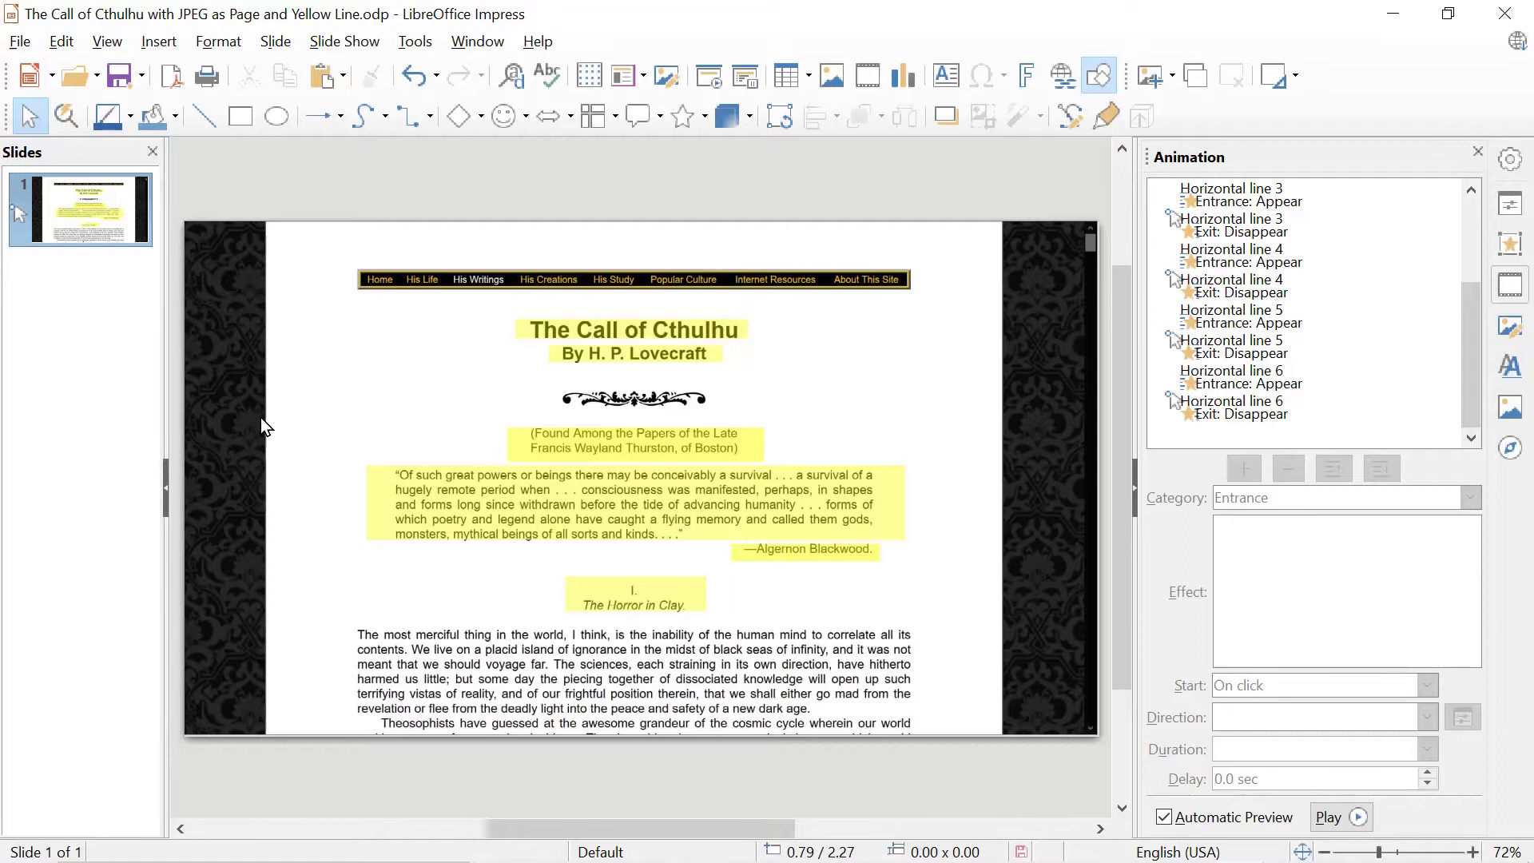
Switch the sidebar to slide Properties and cancel the background image picker.
{"action": "left_click", "coordinate": [1511, 165]}
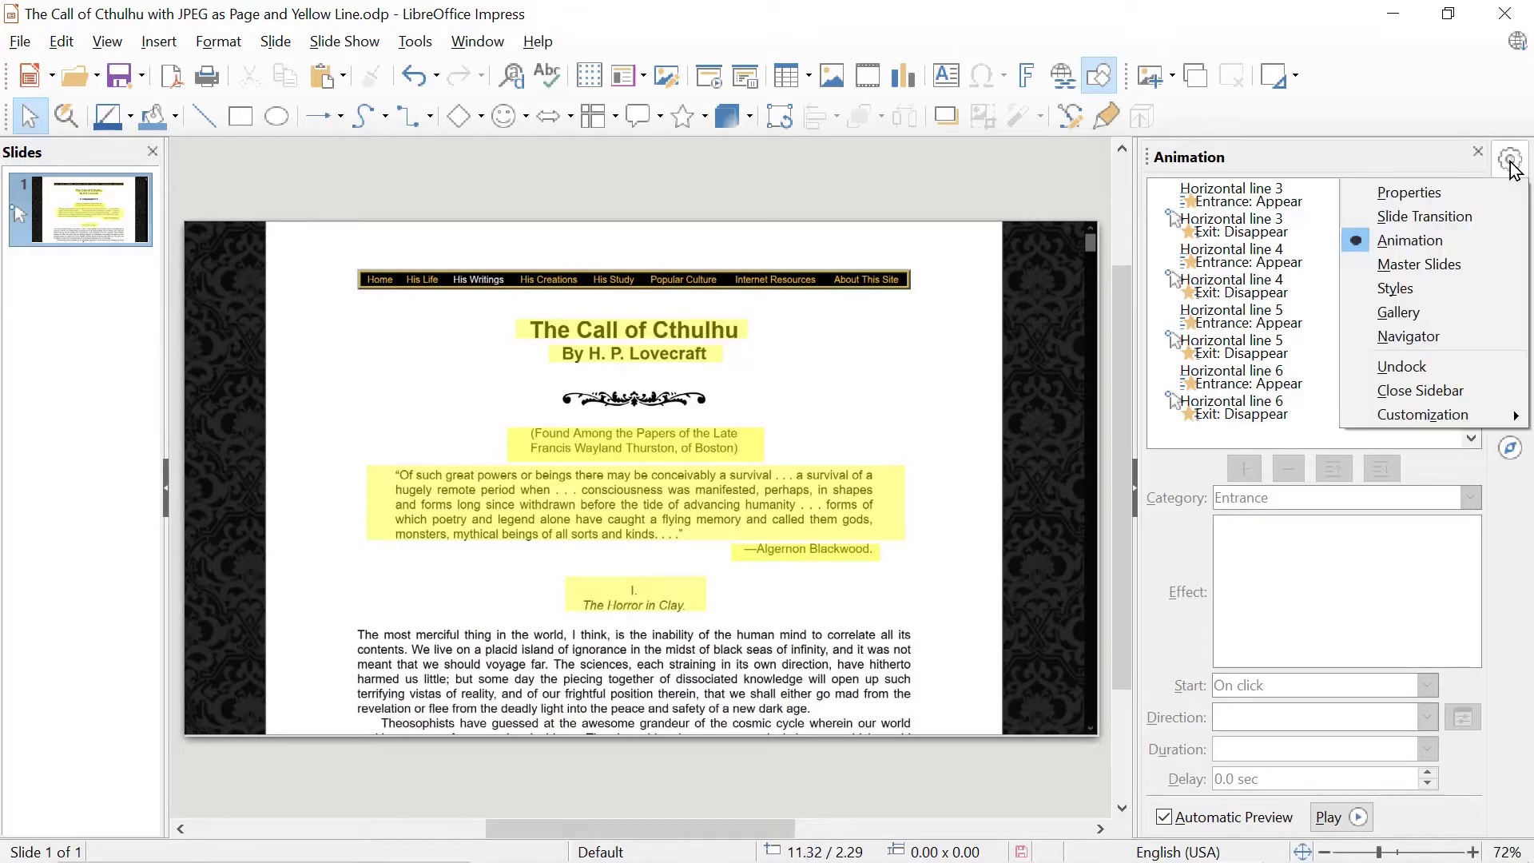
{"action": "left_click", "coordinate": [1457, 198]}
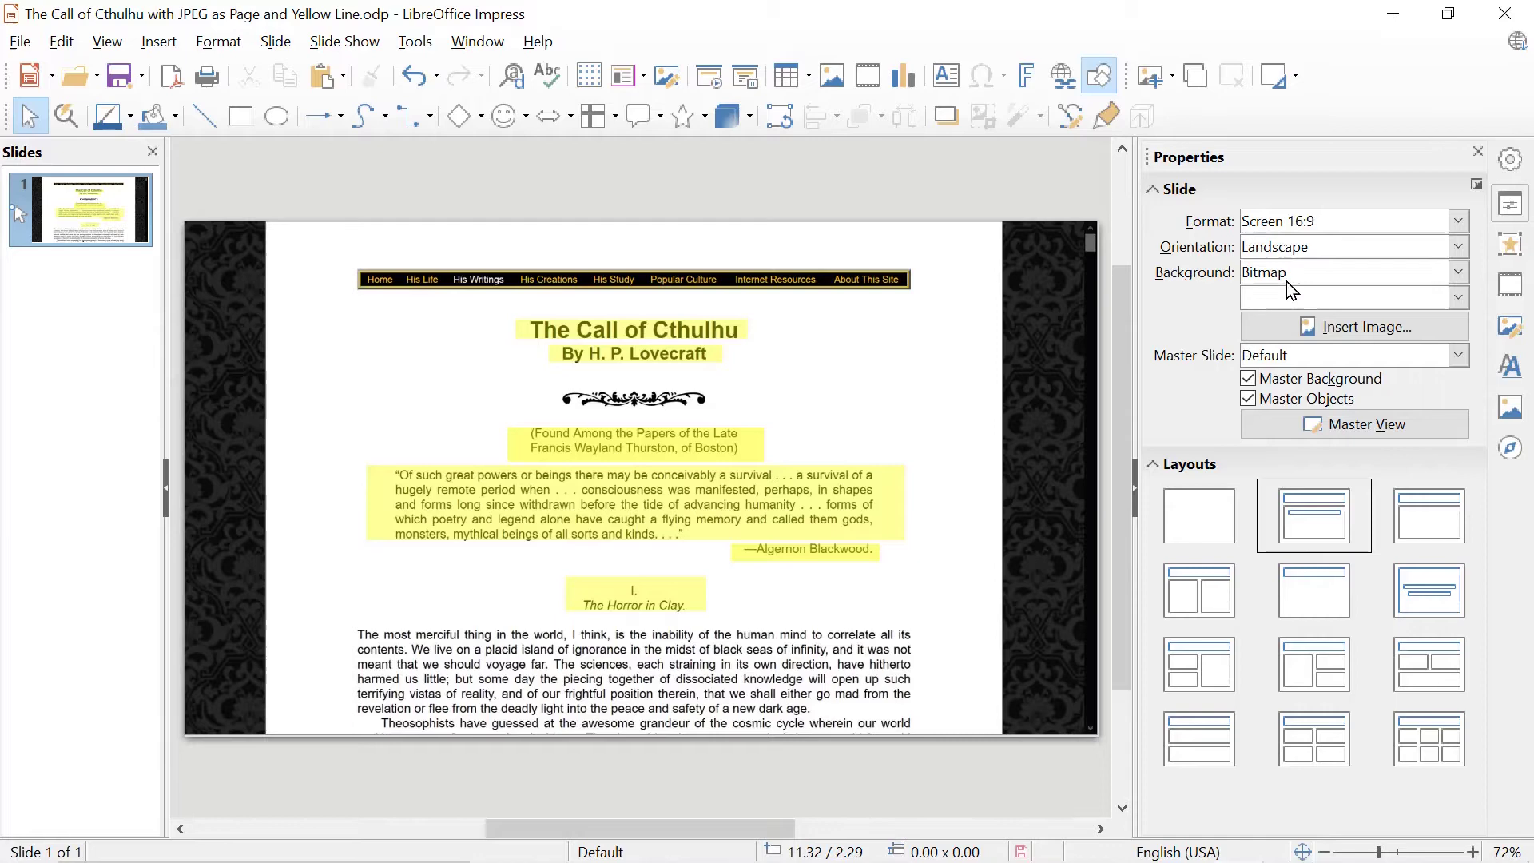
{"action": "left_click", "coordinate": [1350, 329]}
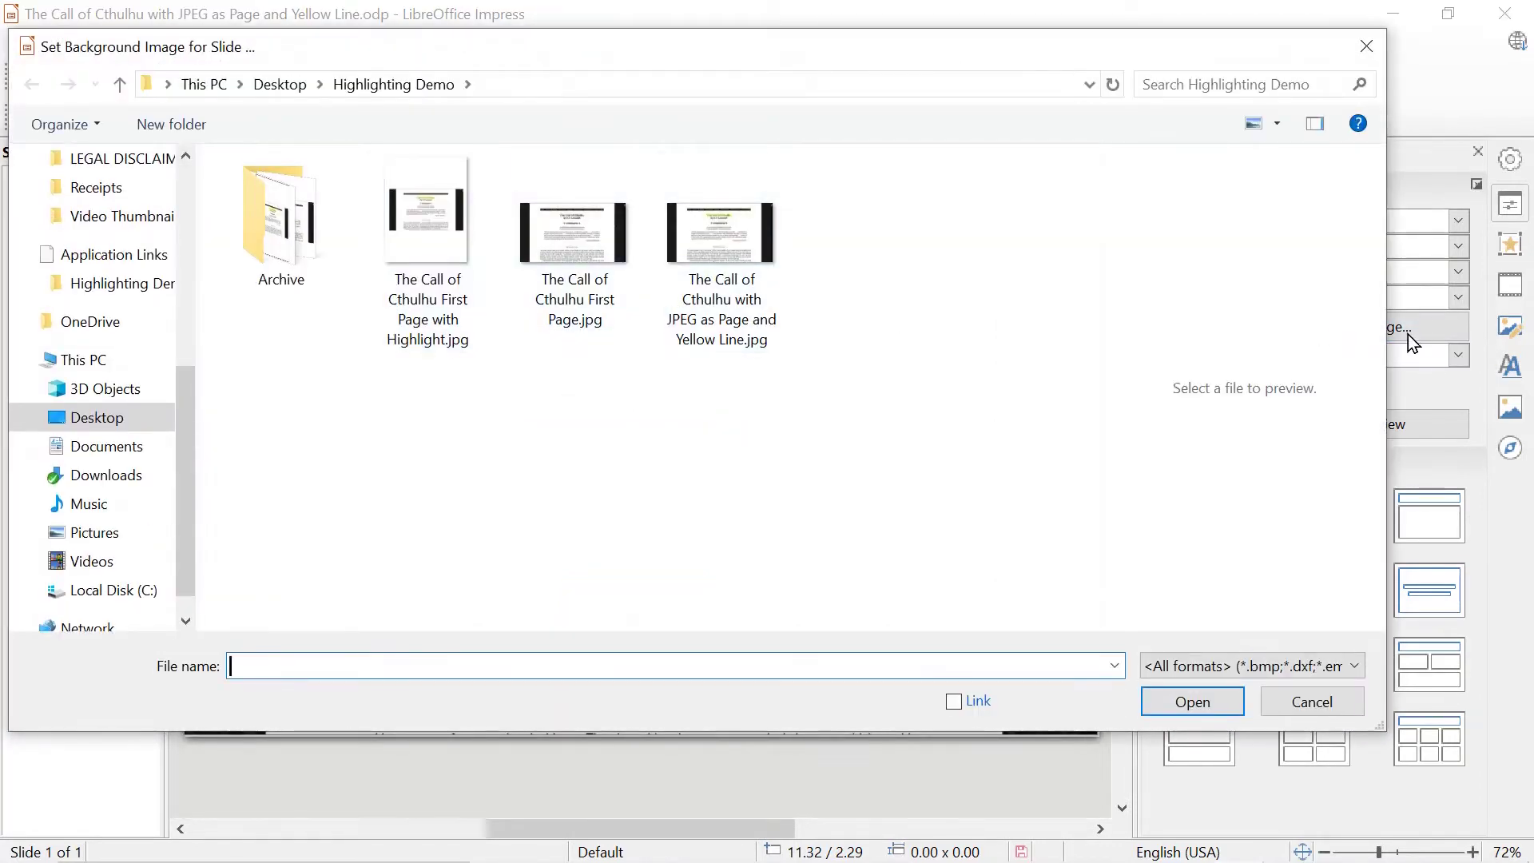
{"action": "left_click", "coordinate": [1307, 703]}
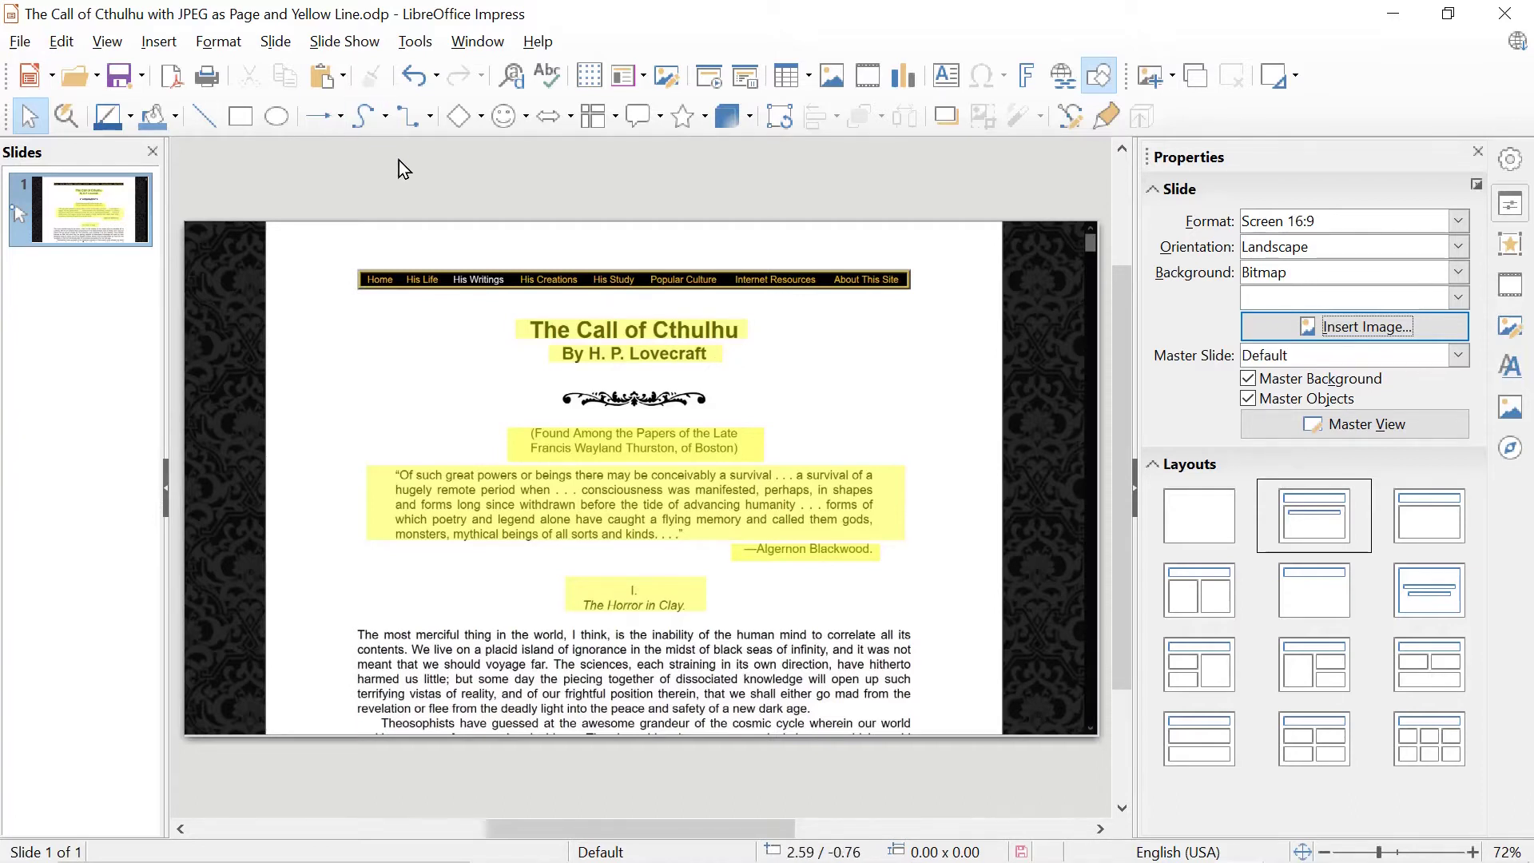
{"action": "left_click", "coordinate": [345, 43]}
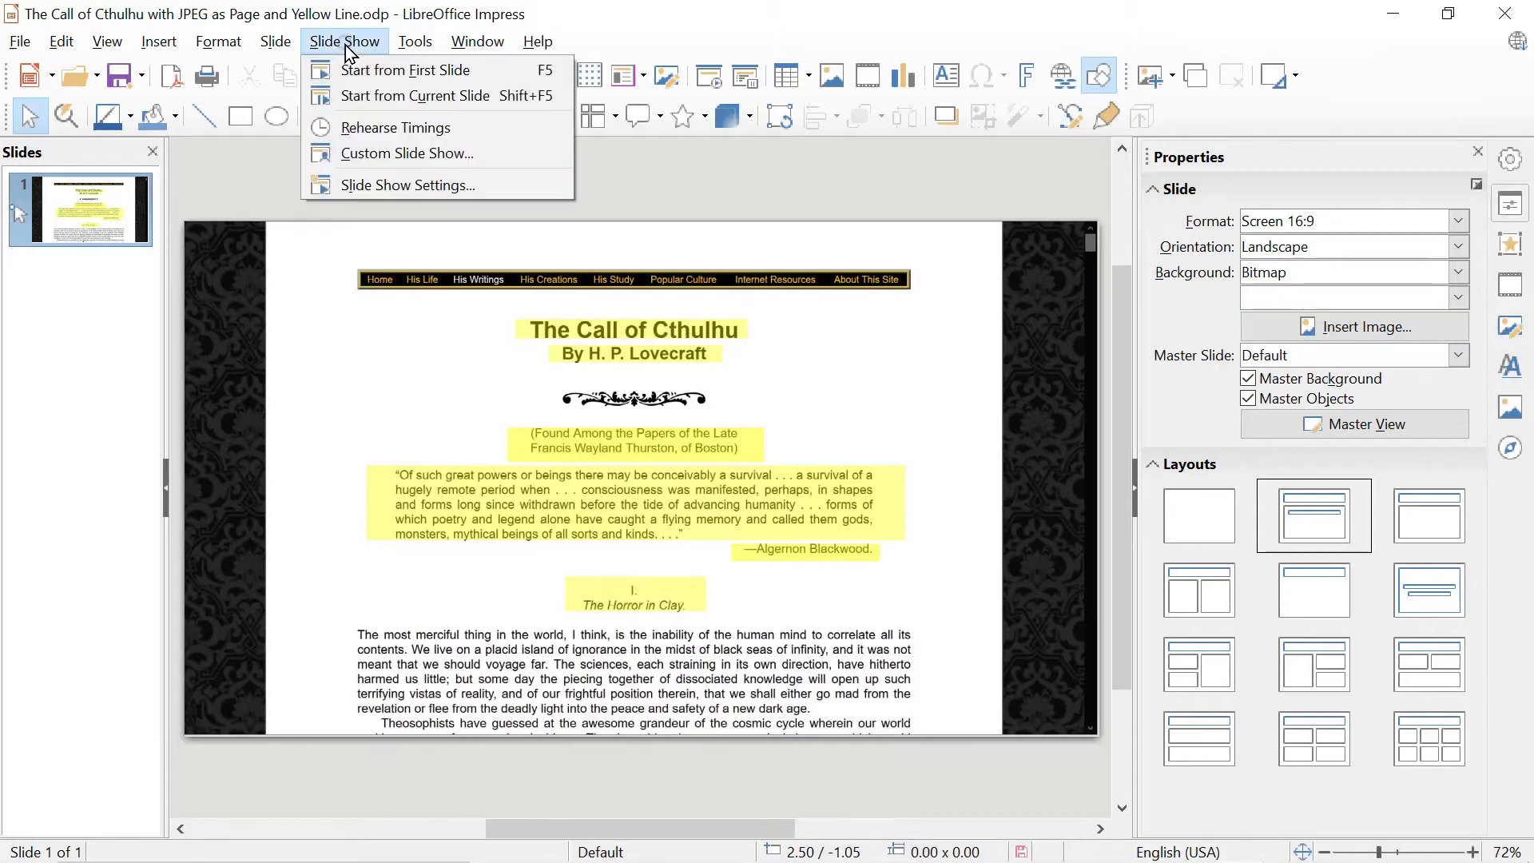
{"action": "left_click", "coordinate": [371, 69]}
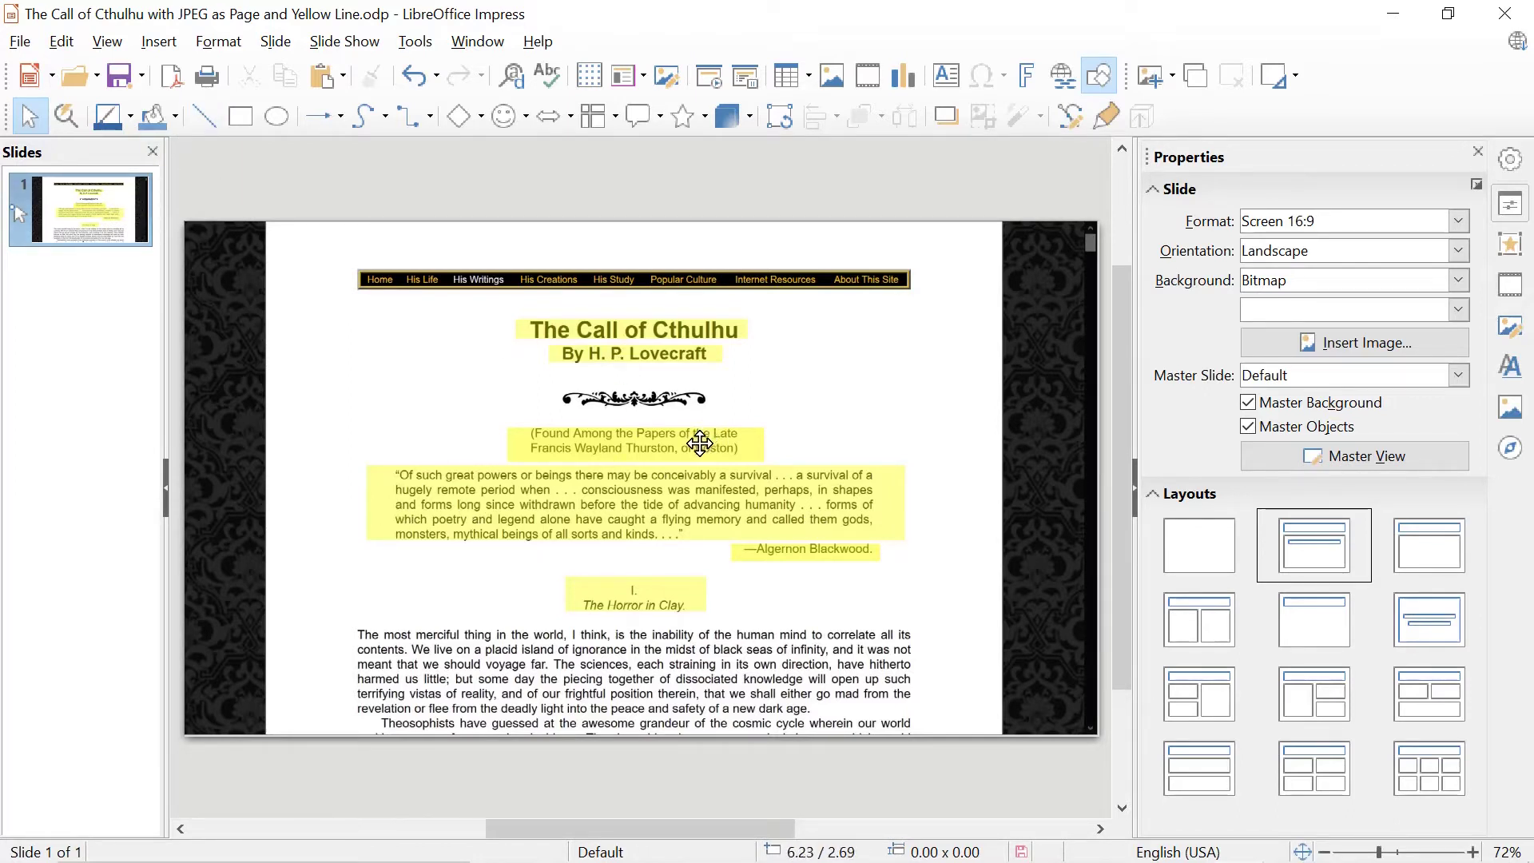
Select the yellow title highlight line to inspect it, then pick the Line tool.
{"action": "left_click", "coordinate": [679, 331]}
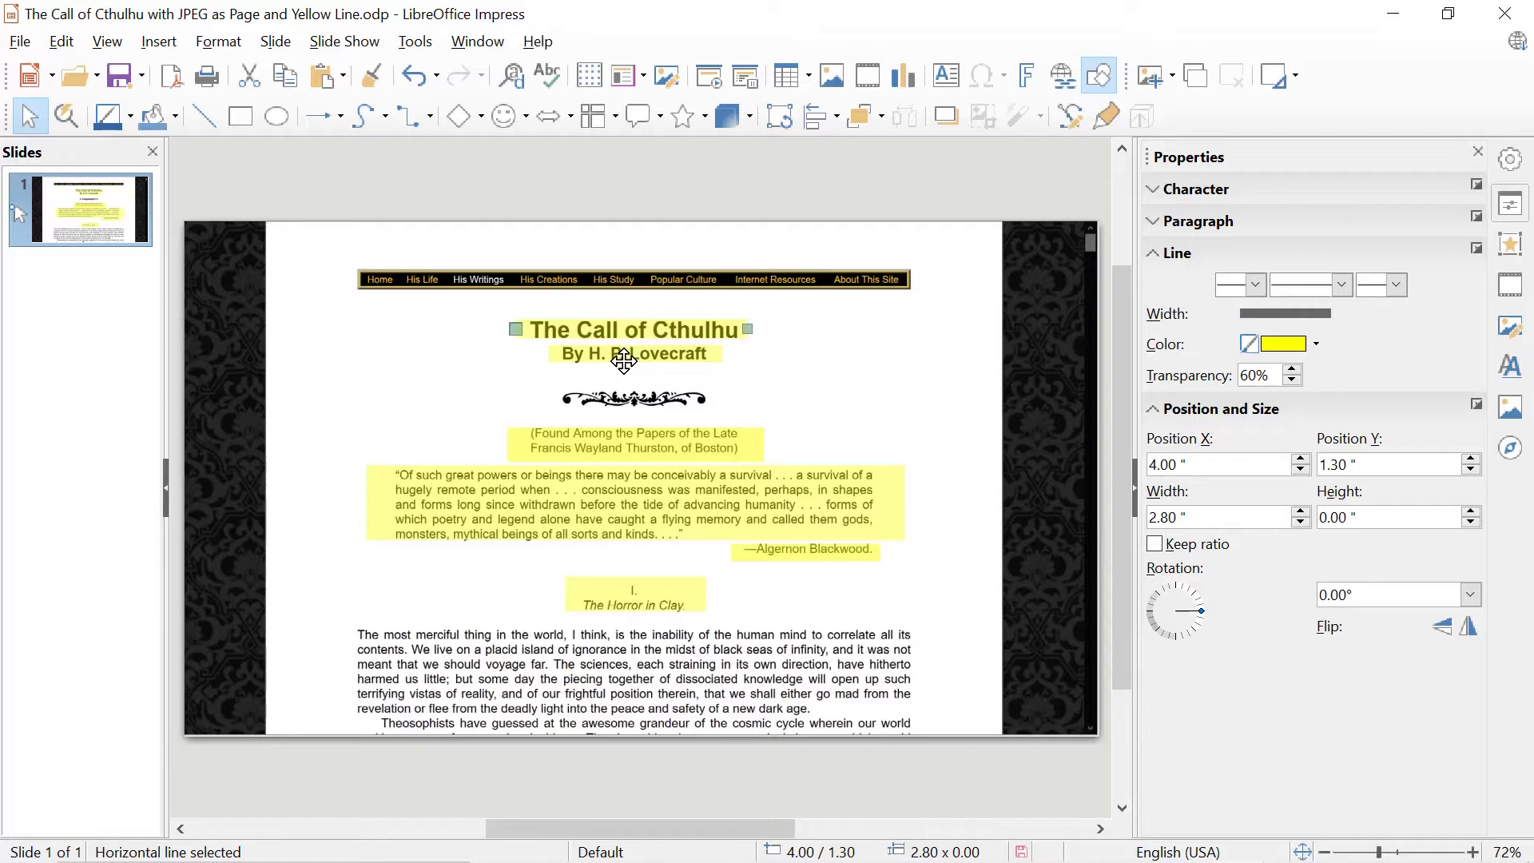
{"action": "left_click", "coordinate": [205, 115]}
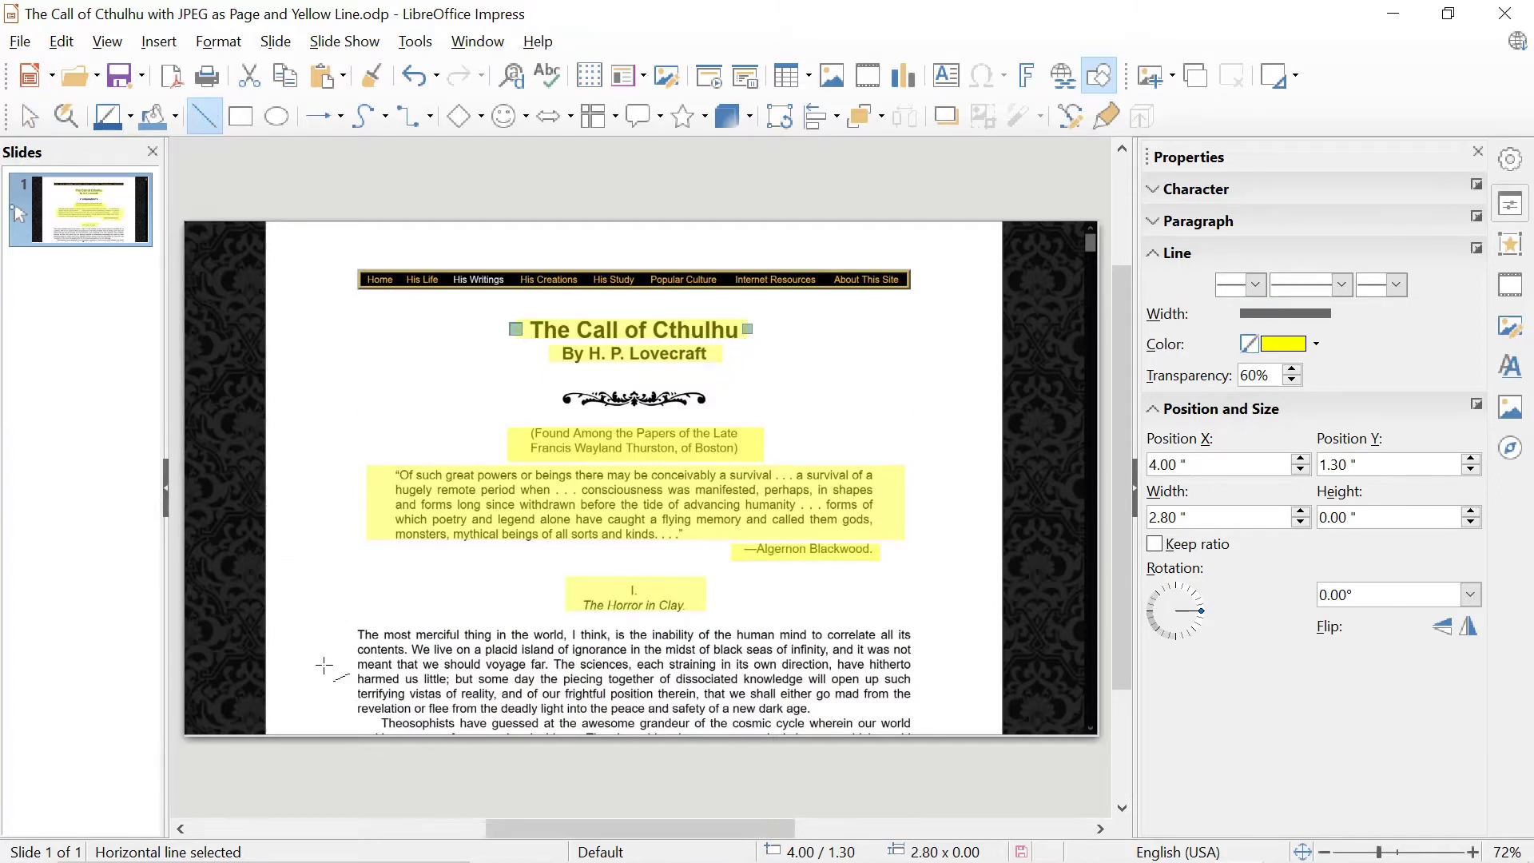
Draw a yellow horizontal line across the first body paragraph.
{"action": "left_click_drag", "start_coordinate": [343, 665], "coordinate": [932, 673]}
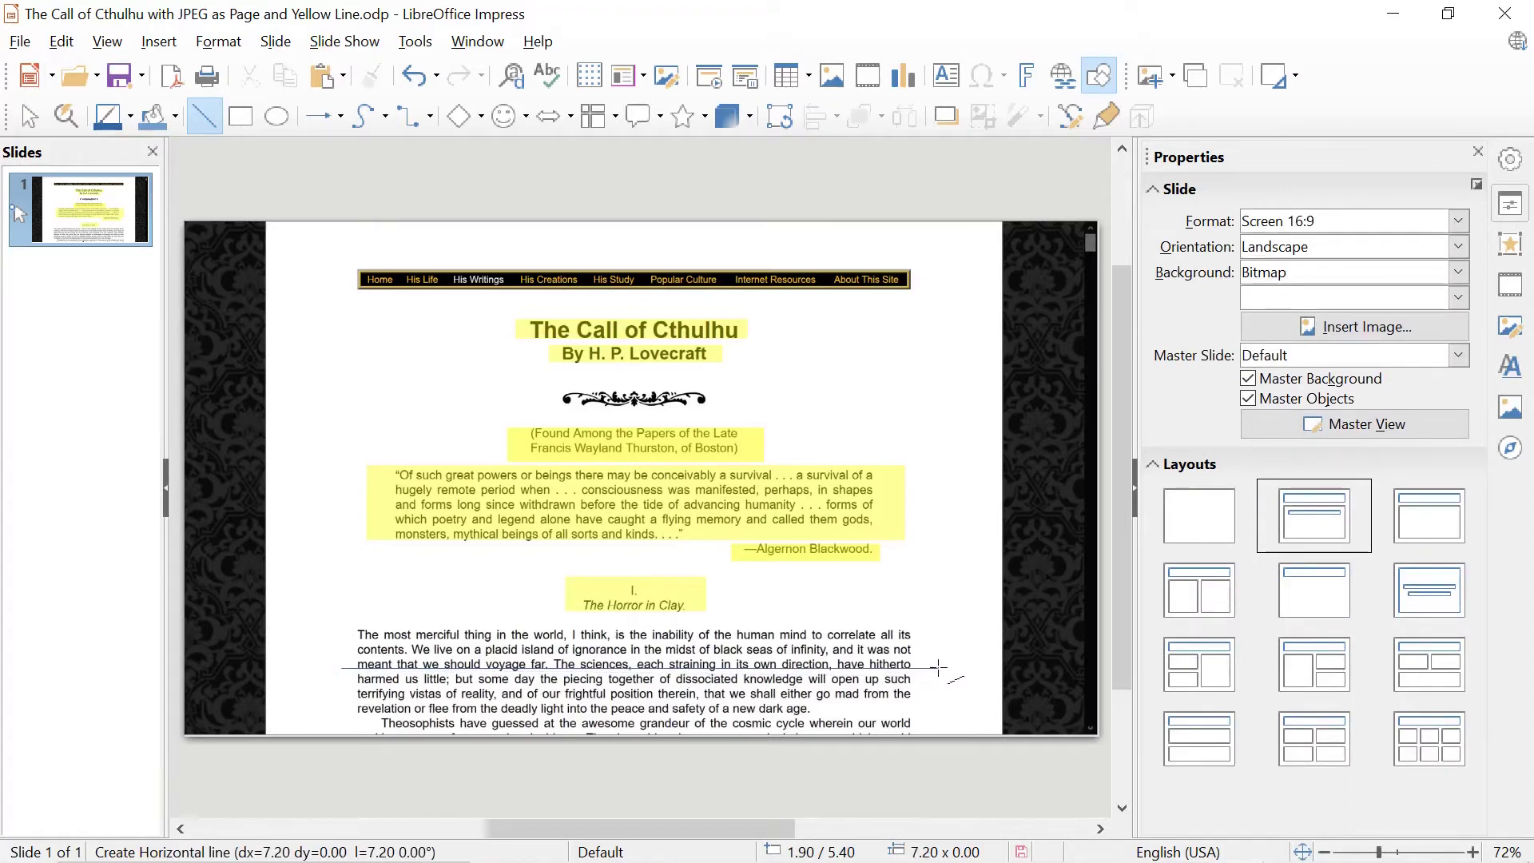
{"action": "left_click_drag", "start_coordinate": [939, 668], "coordinate": [938, 668]}
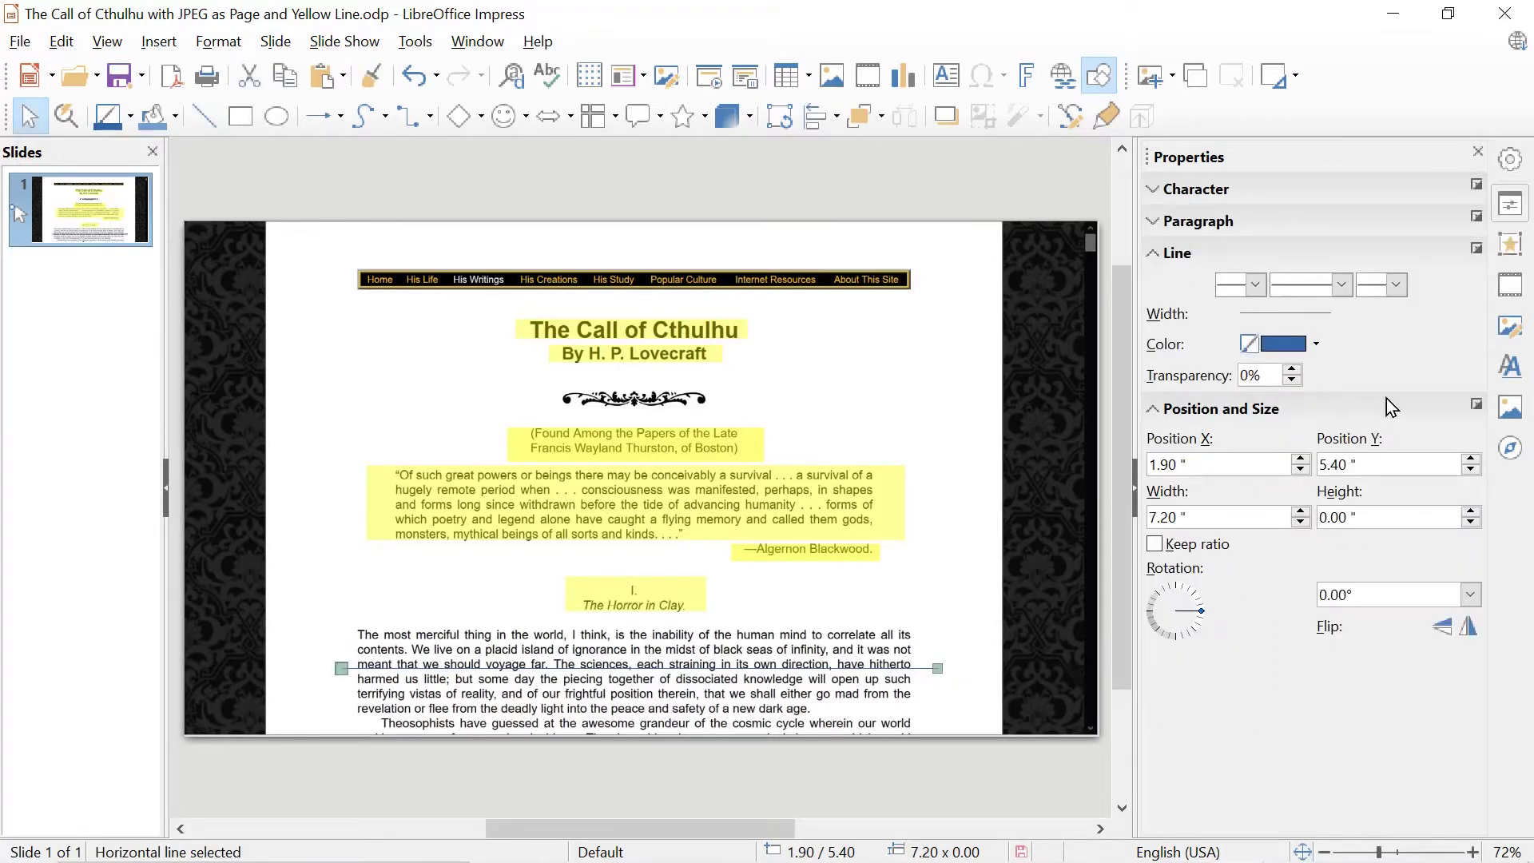
{"action": "left_click", "coordinate": [1315, 345]}
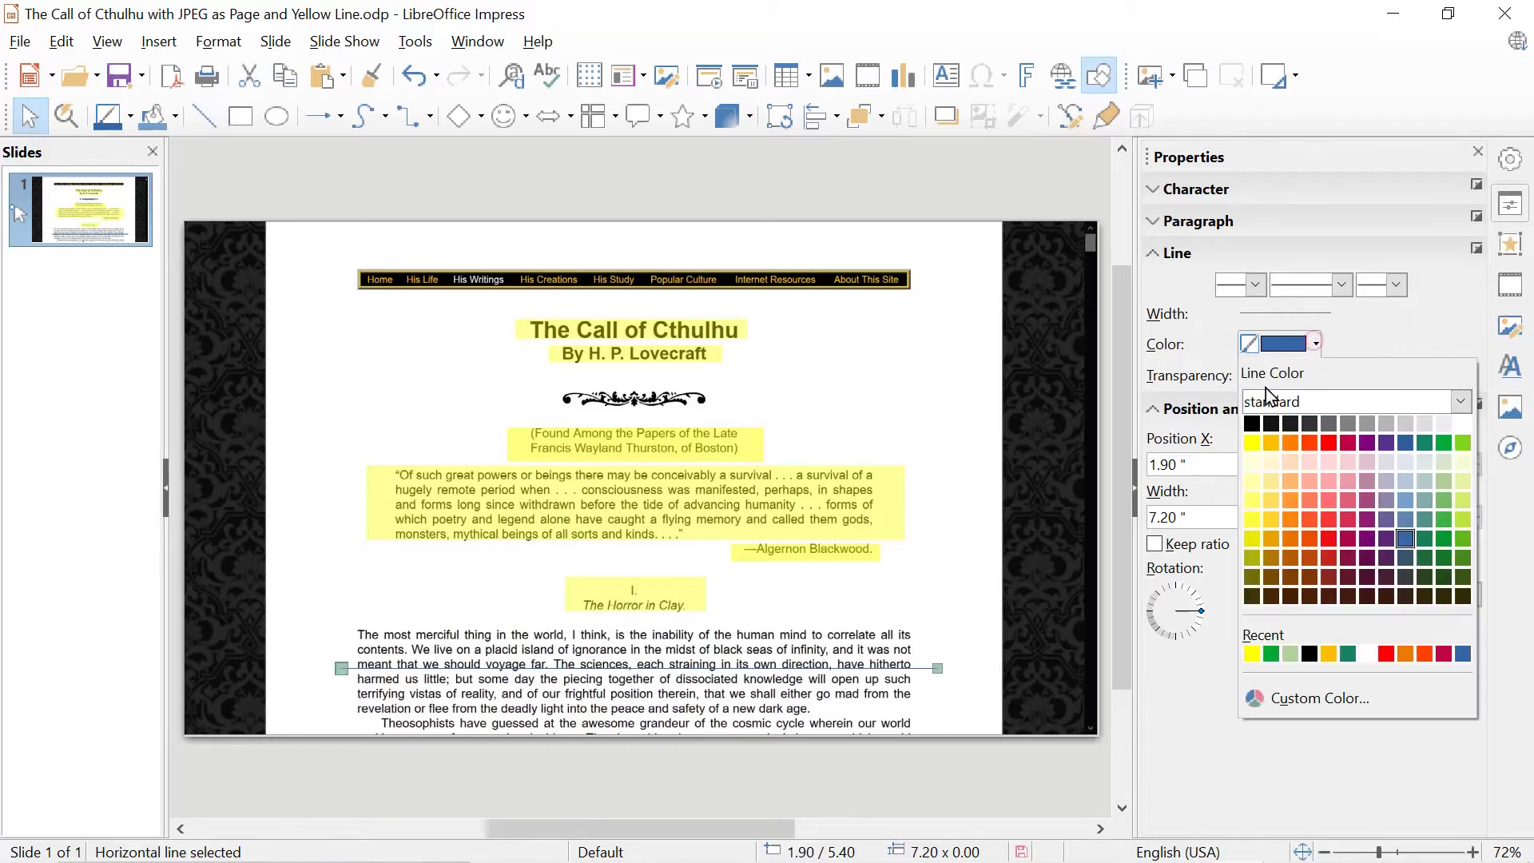
{"action": "left_click", "coordinate": [1262, 452]}
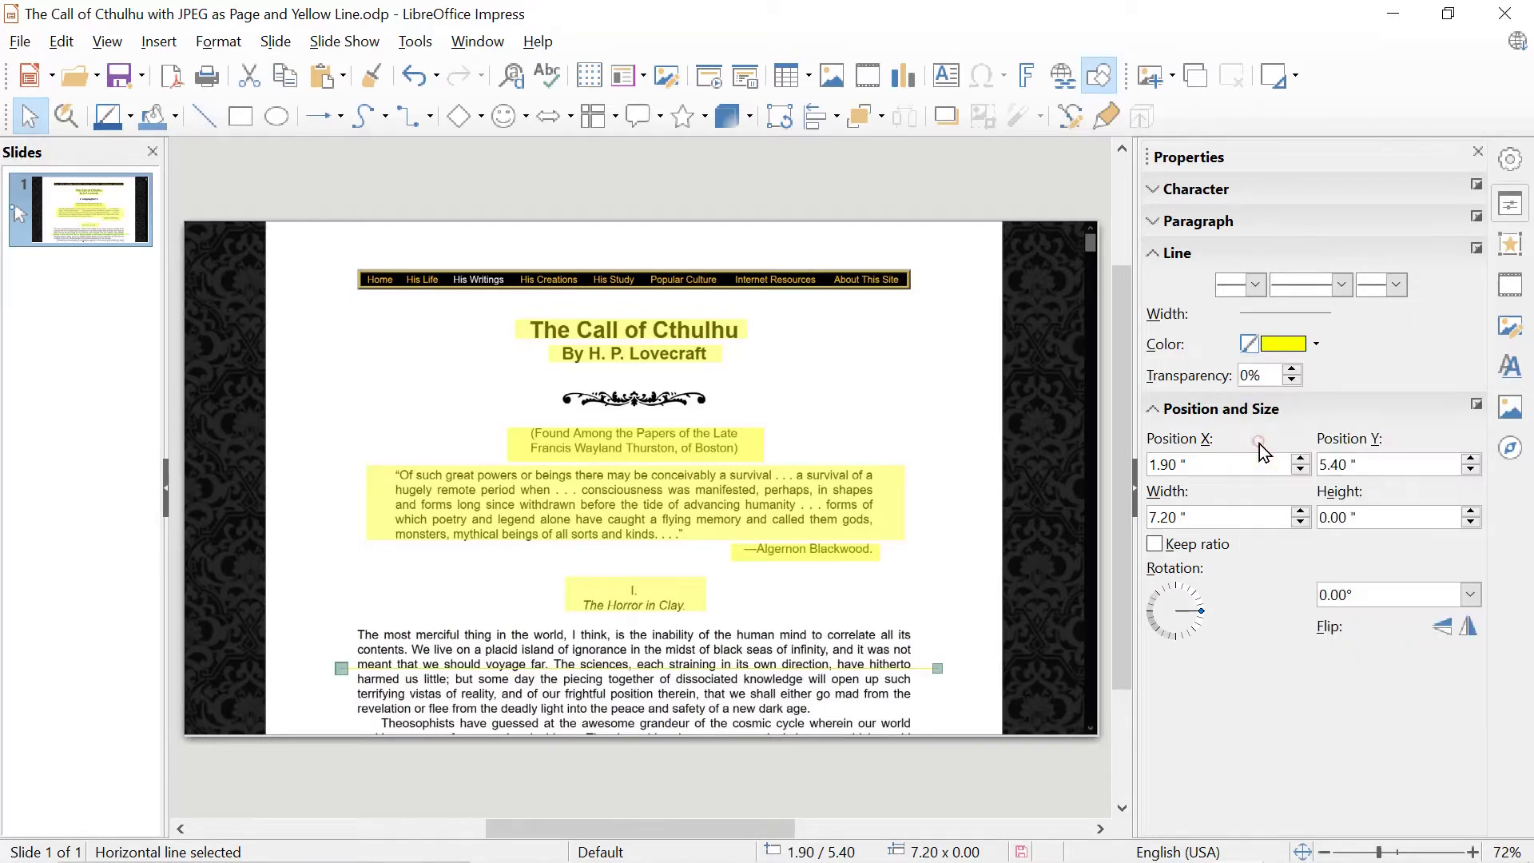
Give the new line an 85 pt custom width and 50% transparency.
{"action": "left_click", "coordinate": [1294, 313]}
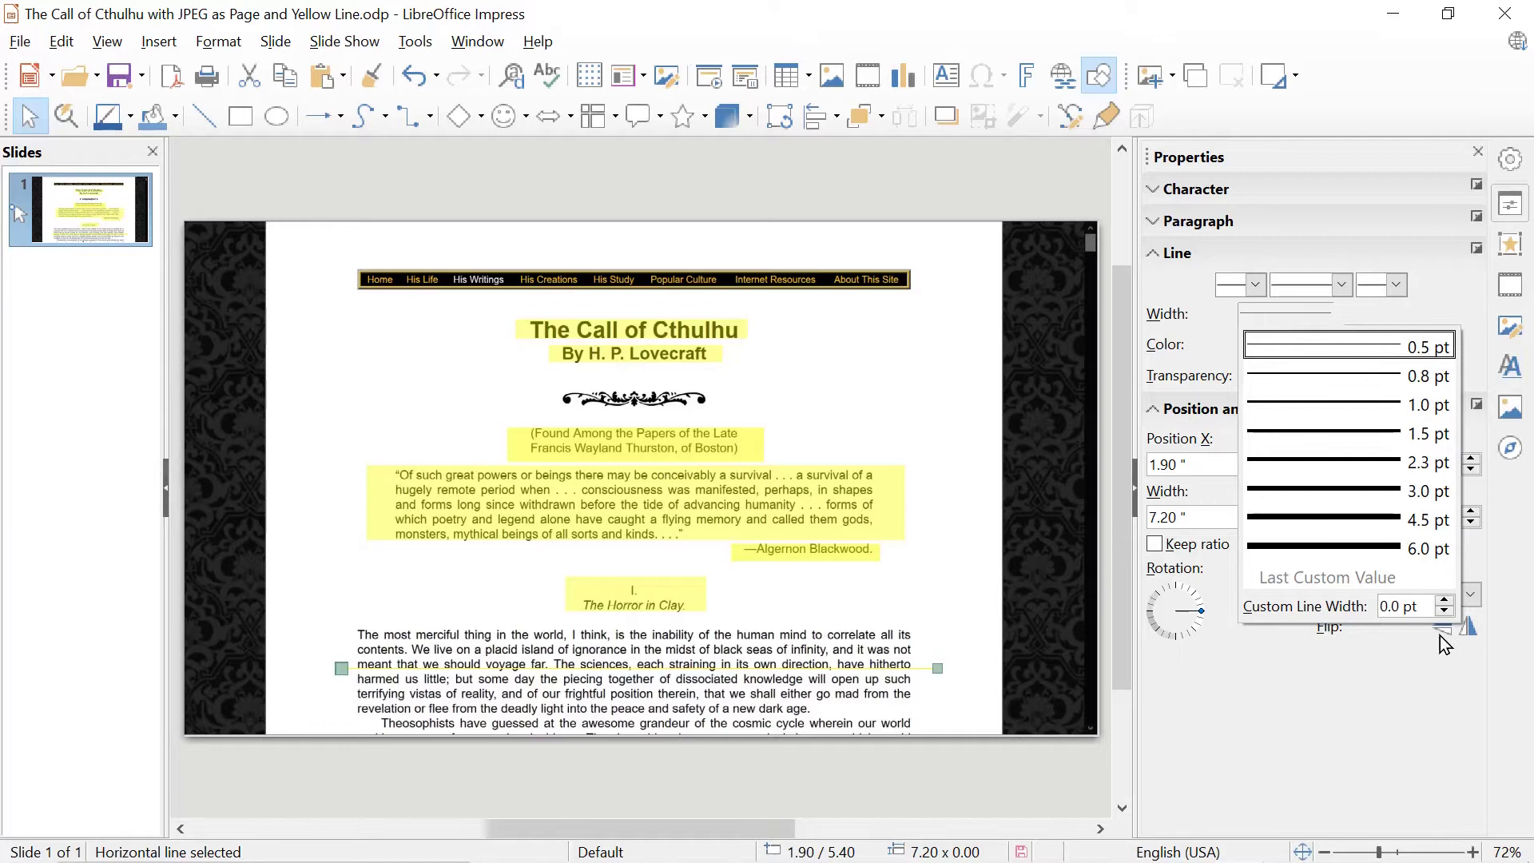
{"action": "left_click", "coordinate": [1424, 607]}
{"action": "type", "text": "85"}
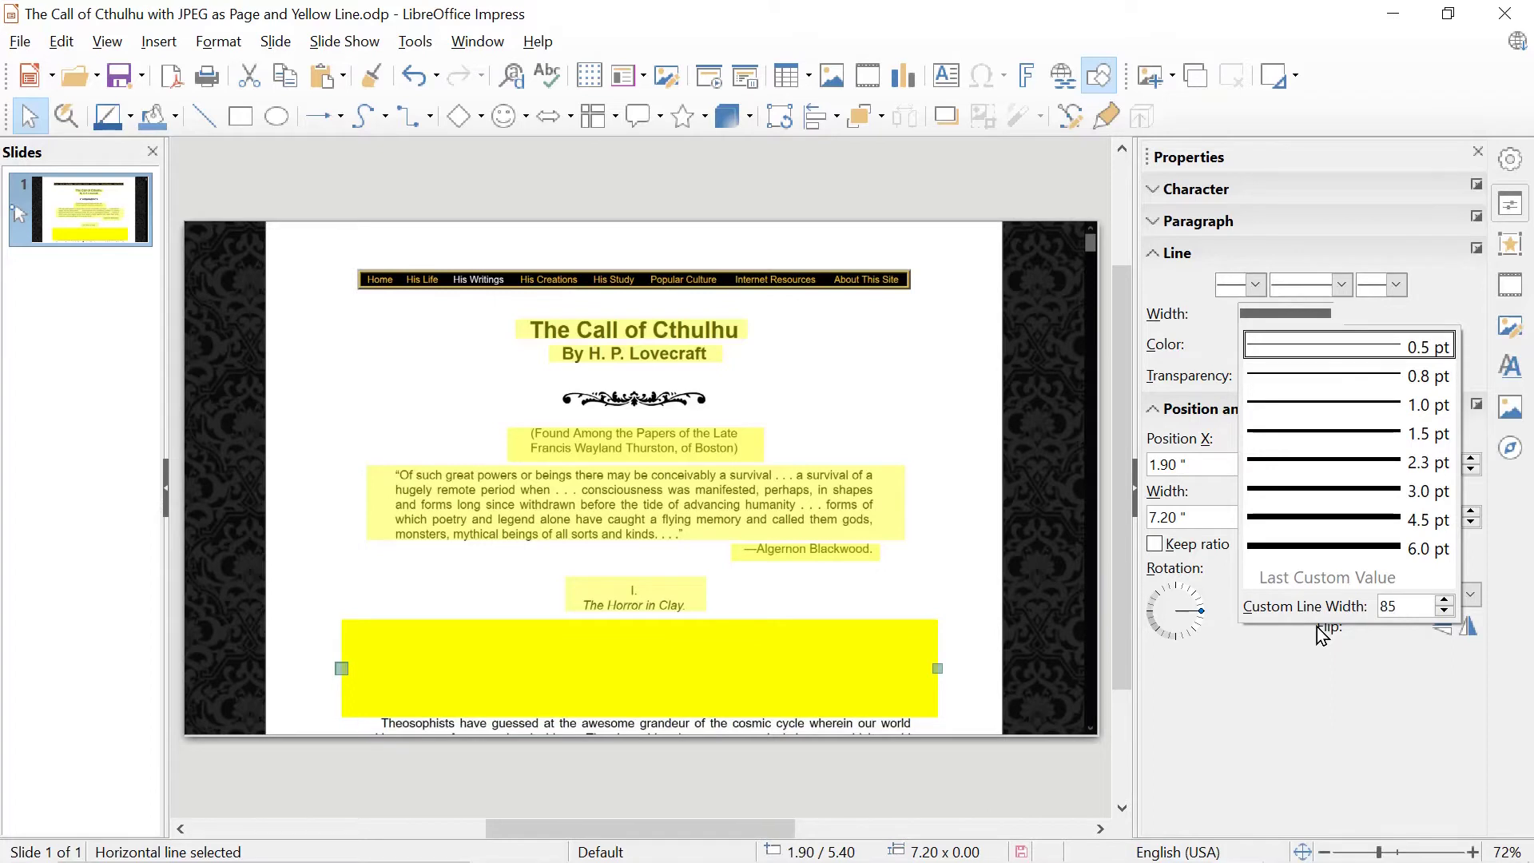
{"action": "left_click", "coordinate": [1443, 299]}
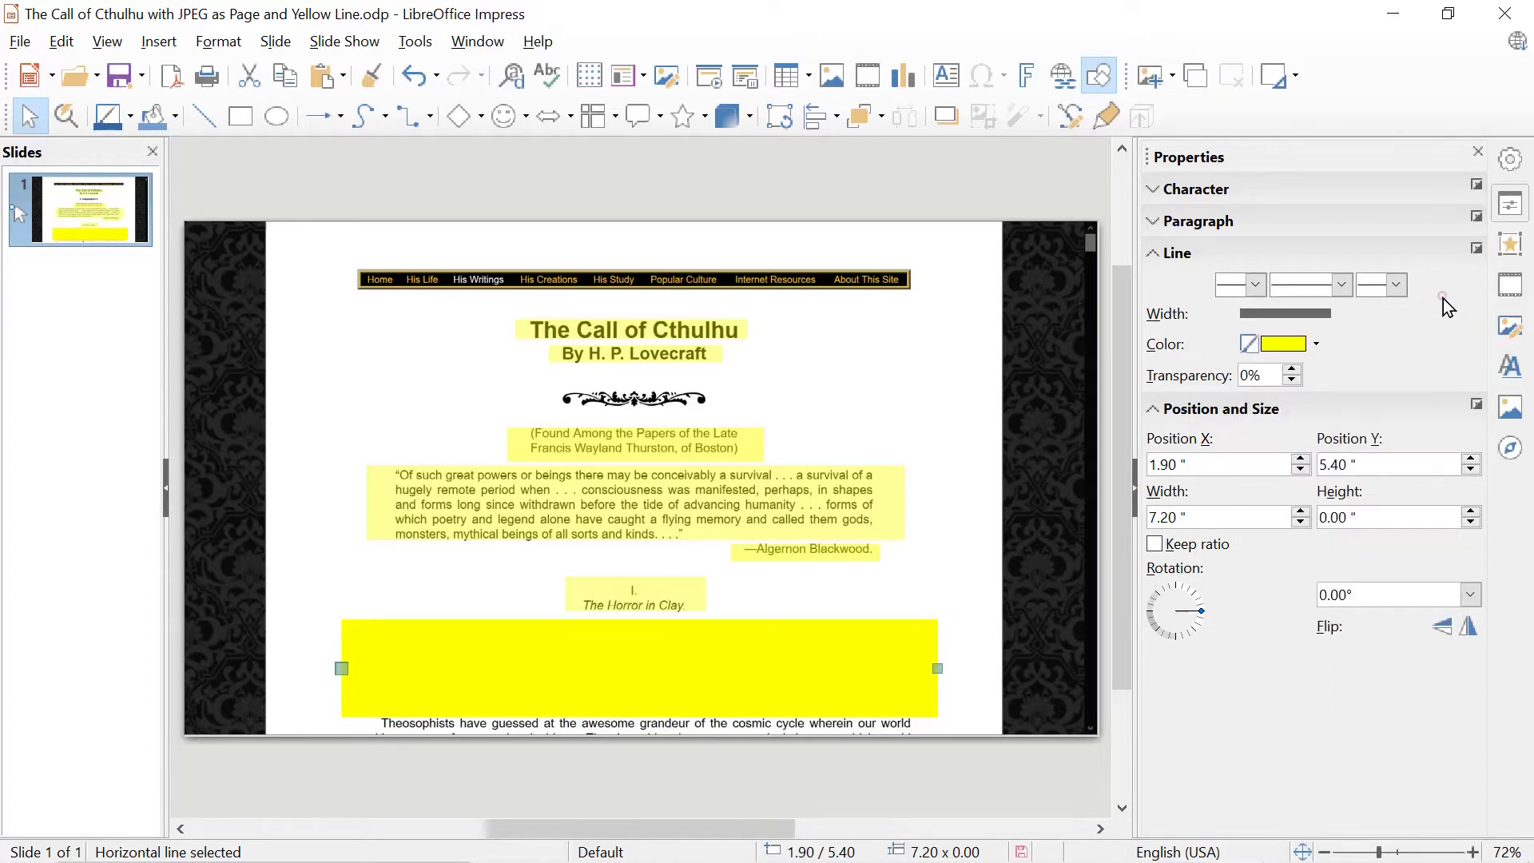
{"action": "double_click", "coordinate": [1263, 374]}
{"action": "type", "text": "50"}
{"action": "key", "text": "Return"}
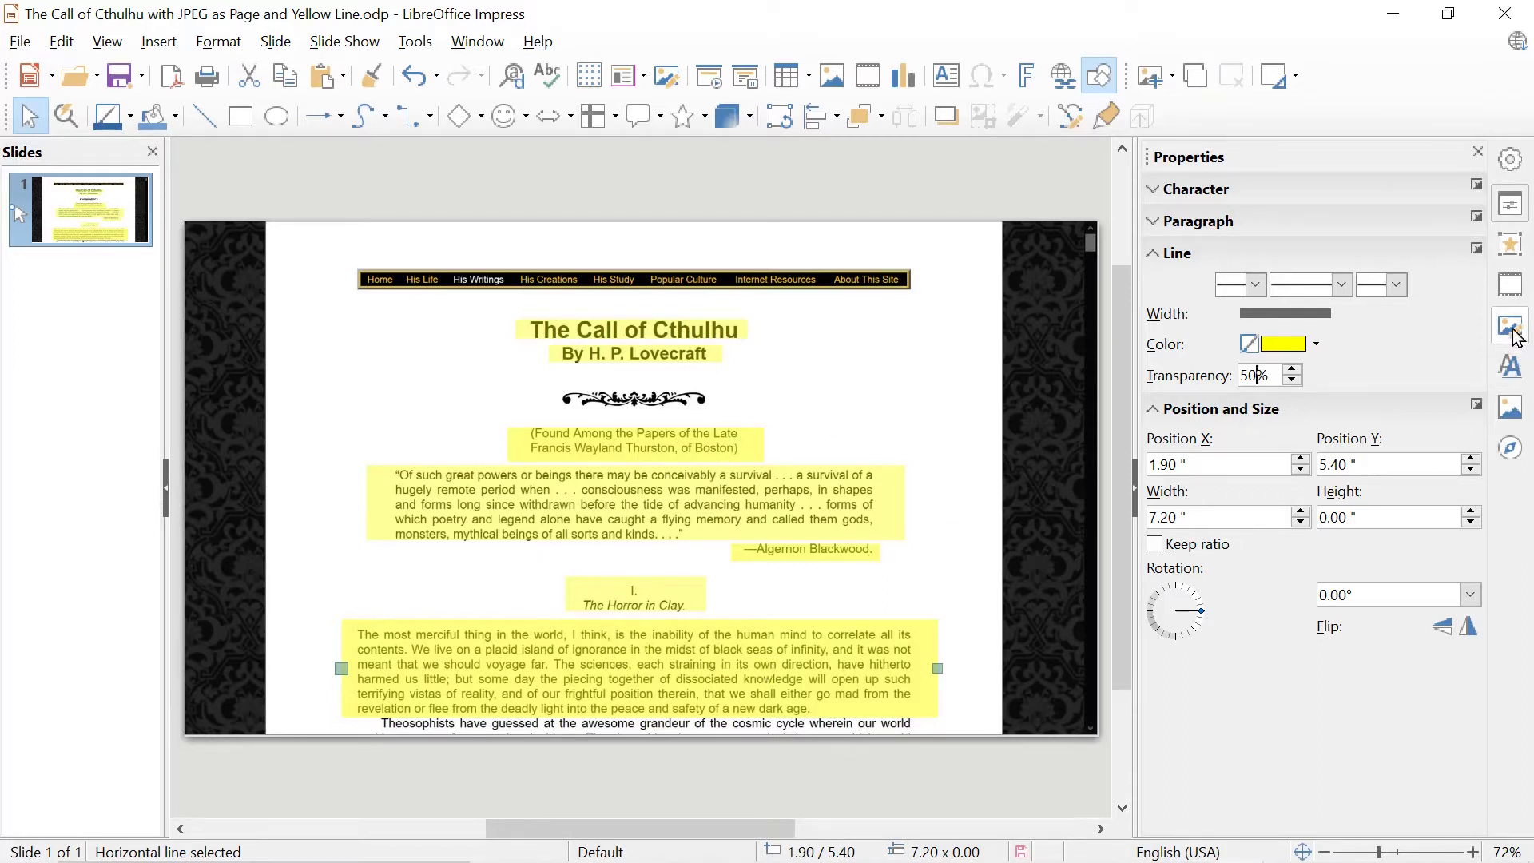
Add an Appear entrance and a Disappear exit effect to the paragraph highlight line.
{"action": "left_click", "coordinate": [1513, 285]}
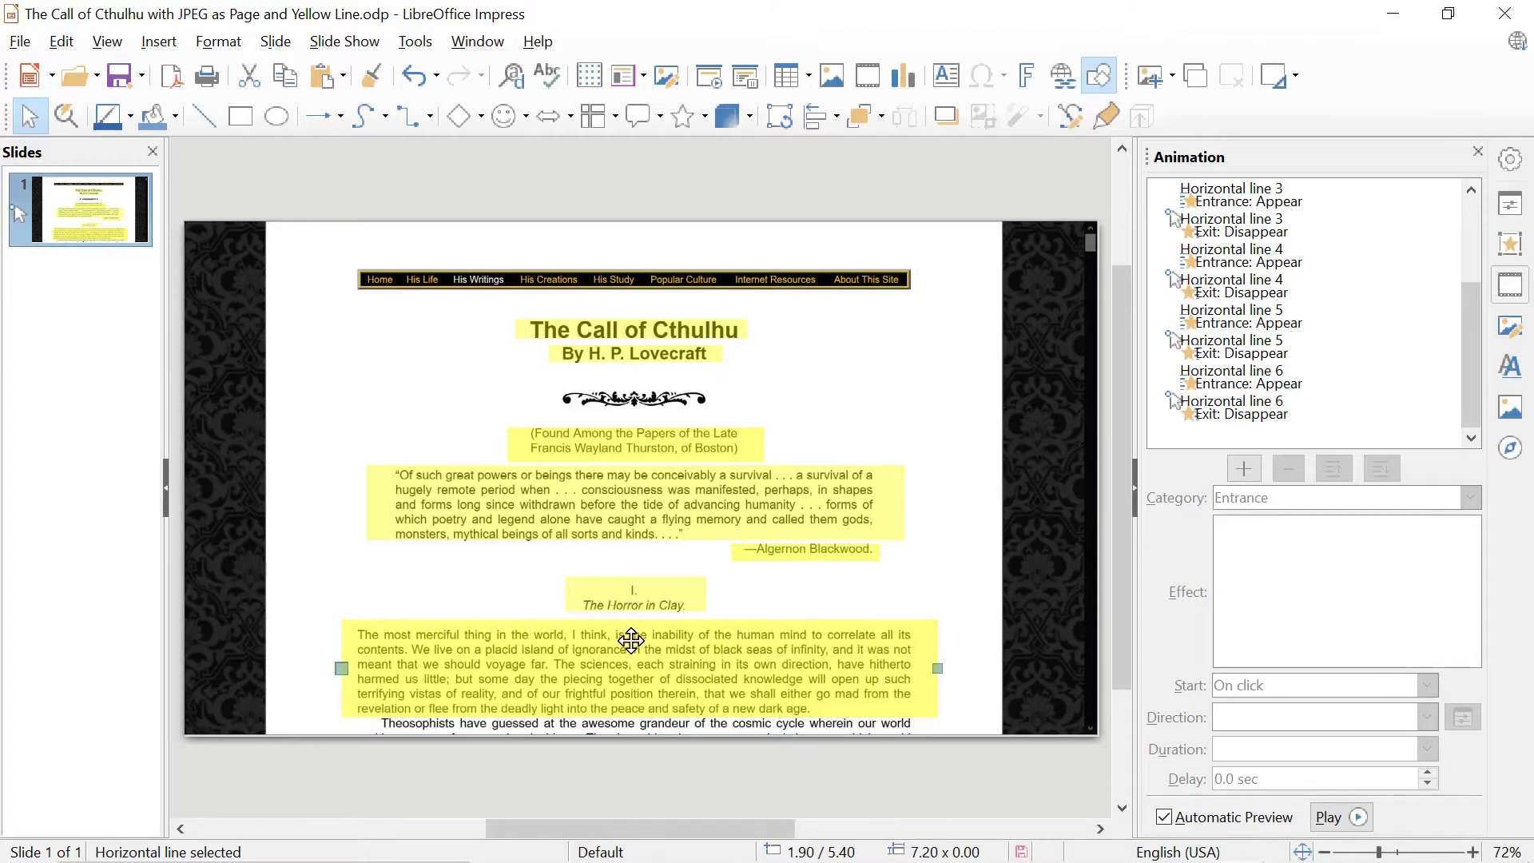
{"action": "left_click", "coordinate": [1244, 469]}
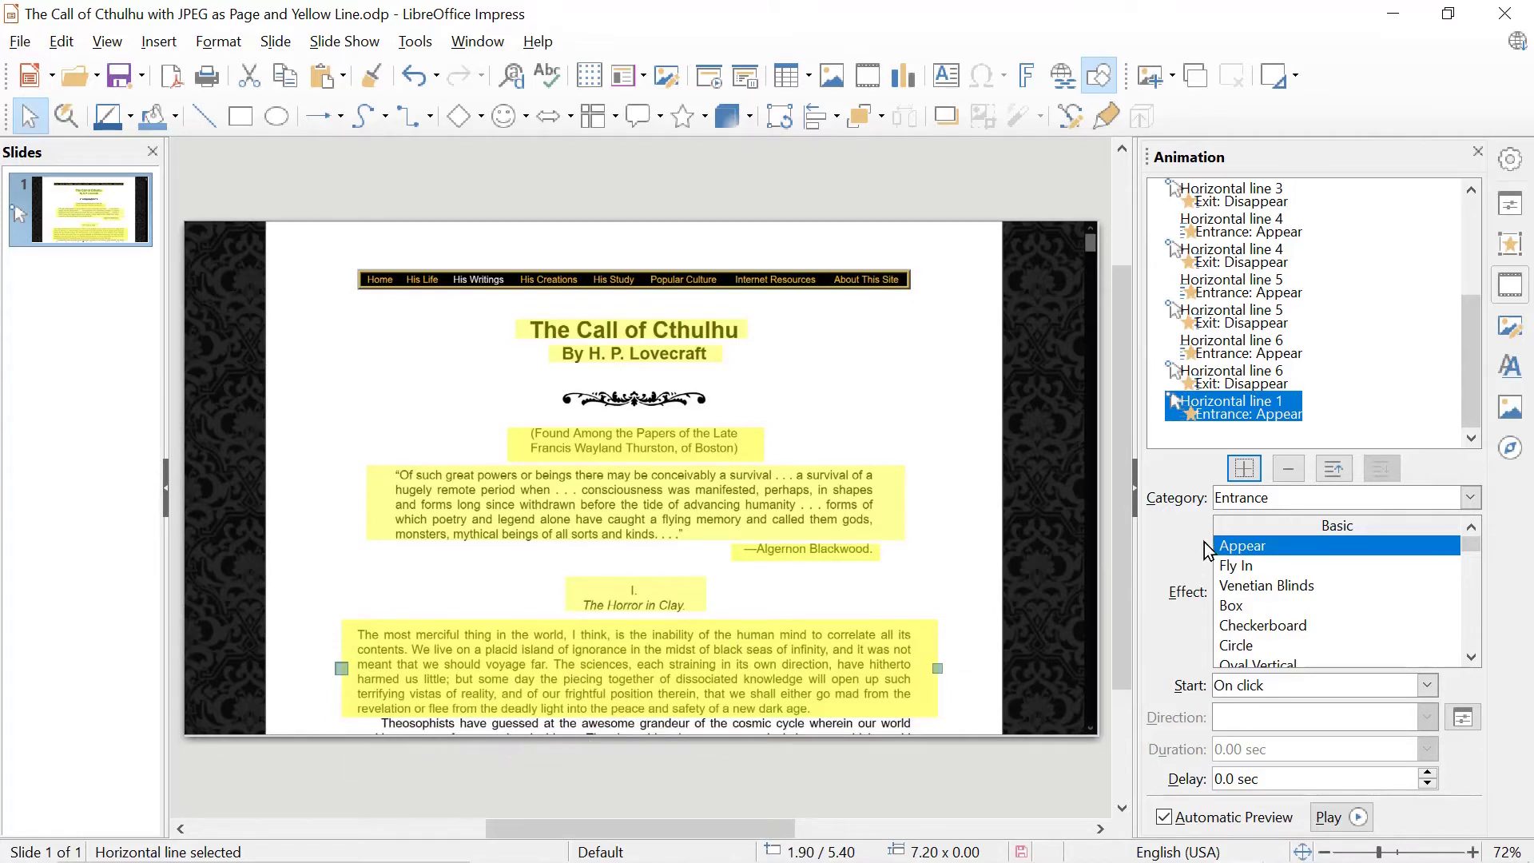
{"action": "left_click", "coordinate": [1244, 468]}
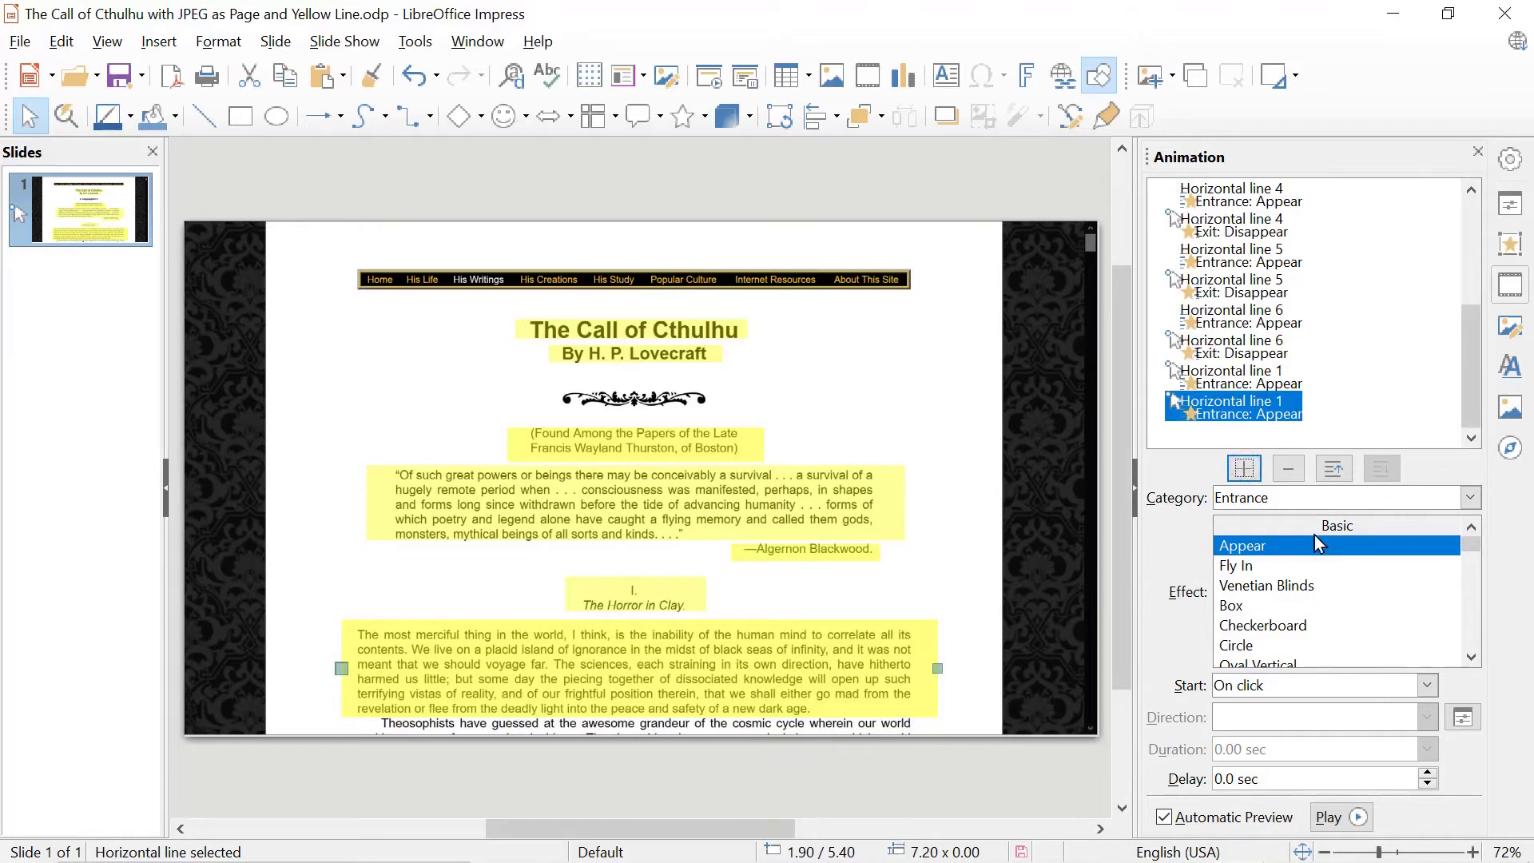
{"action": "left_click", "coordinate": [1477, 503]}
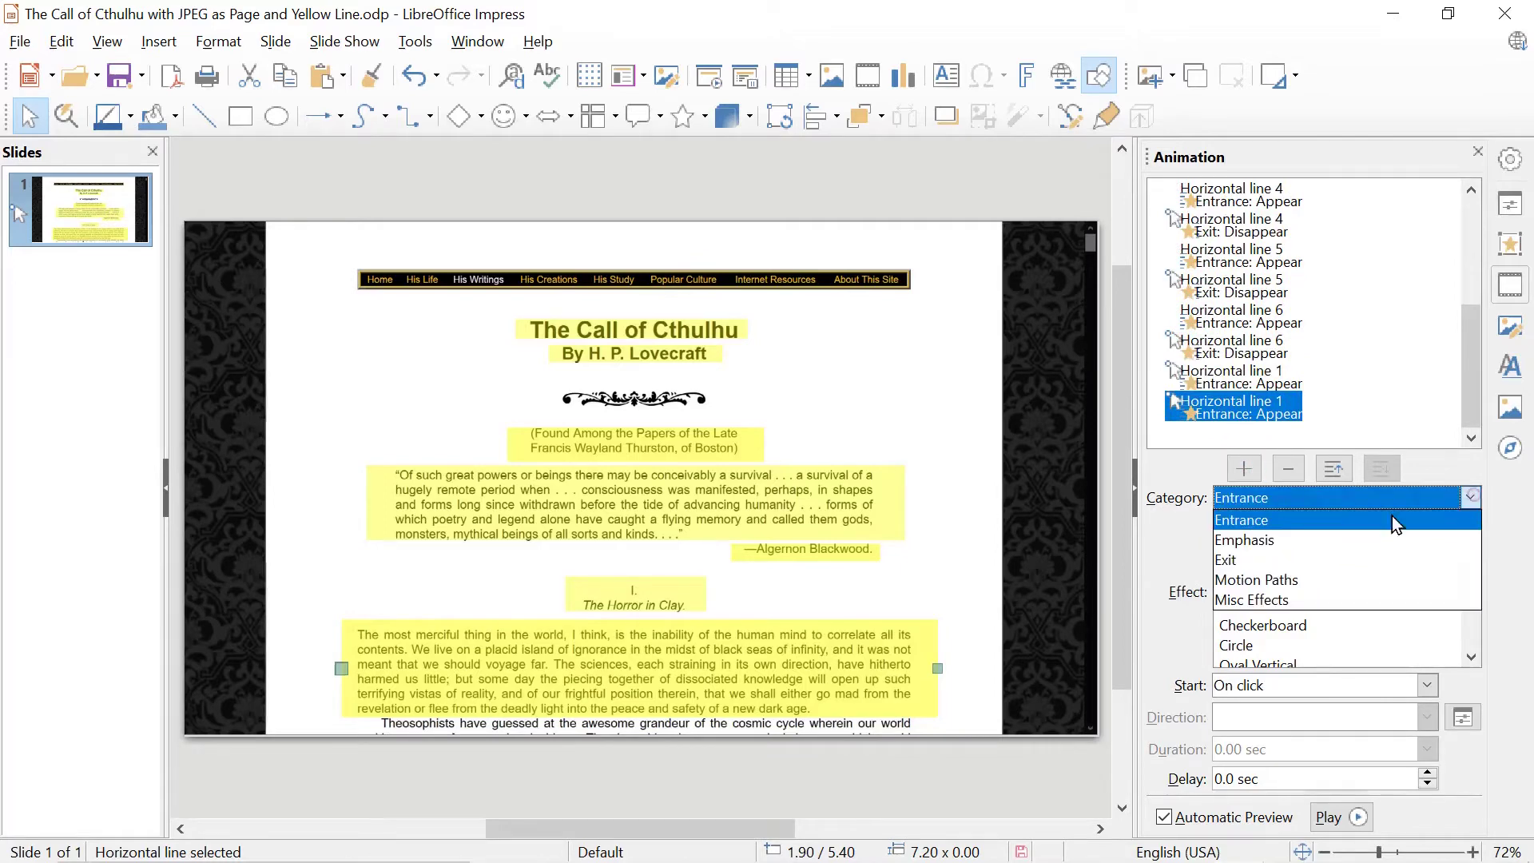
{"action": "left_click", "coordinate": [1312, 567]}
{"action": "left_click", "coordinate": [1268, 550]}
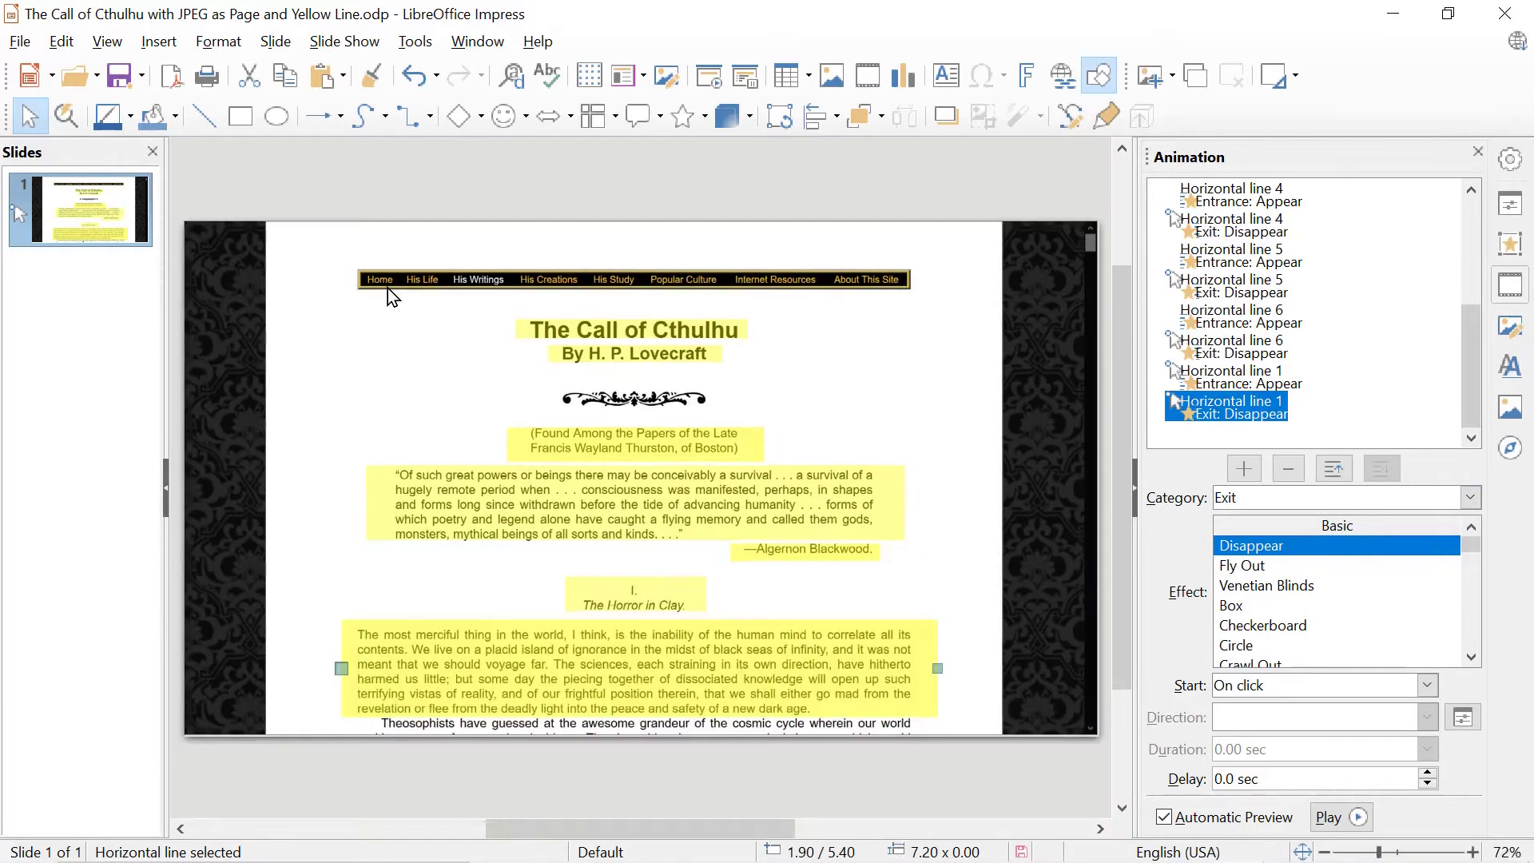
{"action": "left_click", "coordinate": [345, 44]}
Run the slide show from the first slide until the last highlight disappears.
{"action": "left_click", "coordinate": [386, 69]}
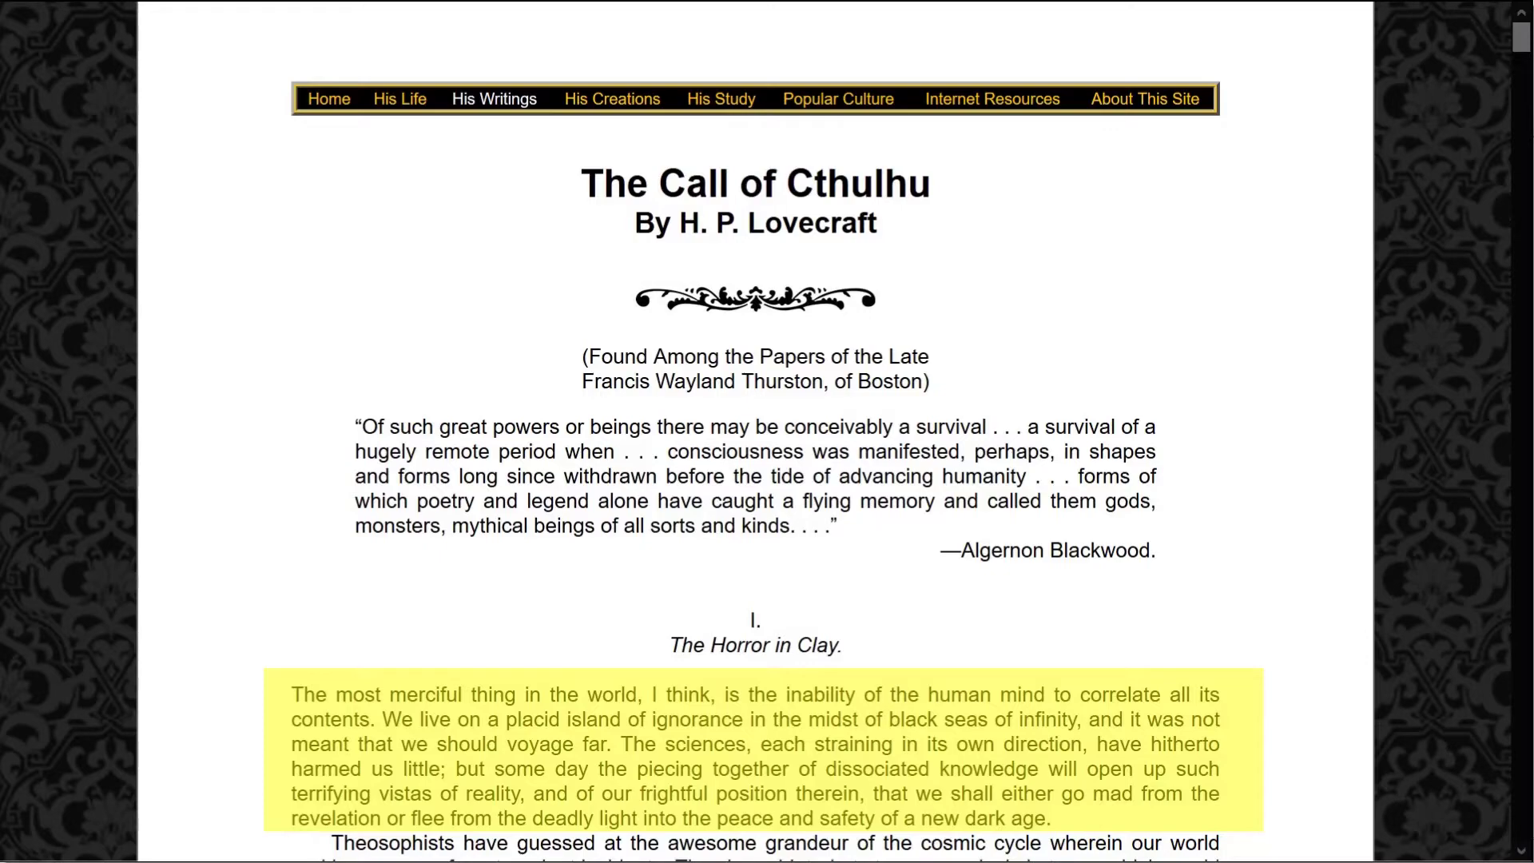
{"action": "key", "text": "Right"}
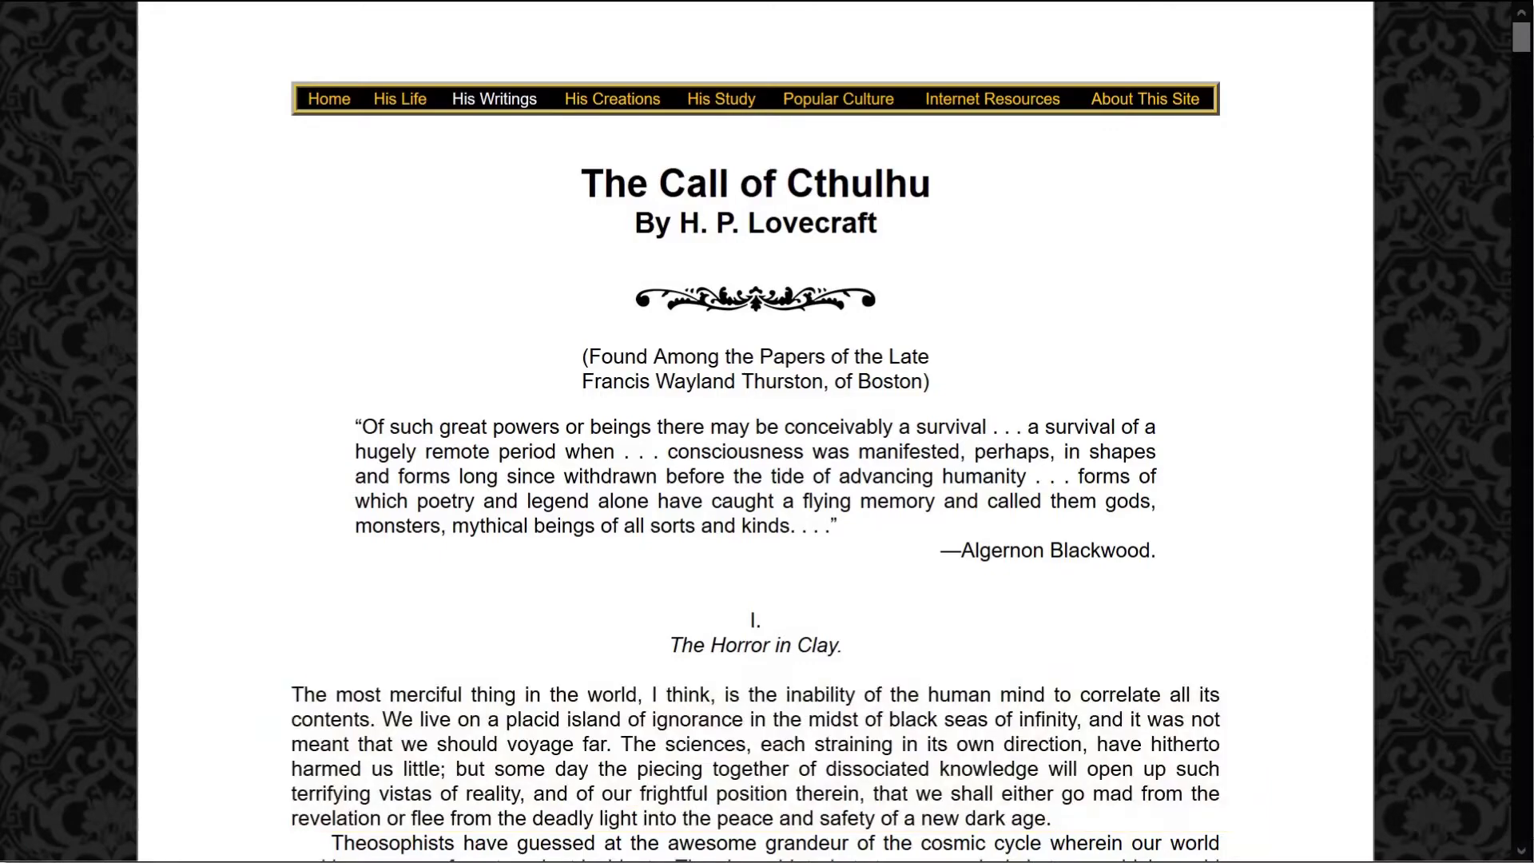
Exit the show, review the highlight line's Properties, then return to the Animation deck.
{"action": "key", "text": "Right"}
{"action": "key", "text": "Right"}
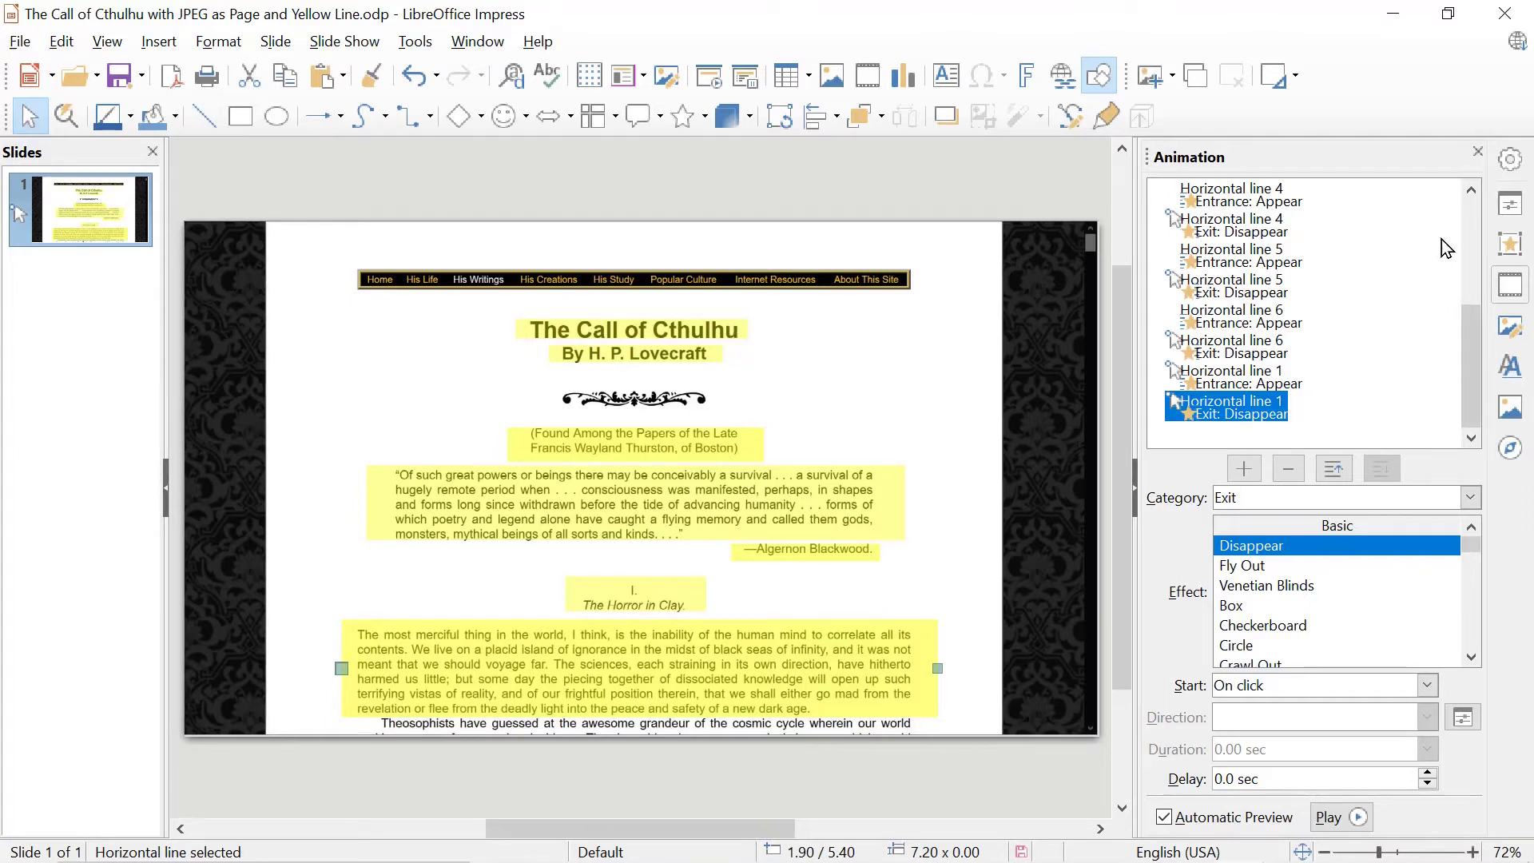
{"action": "left_click", "coordinate": [1516, 175]}
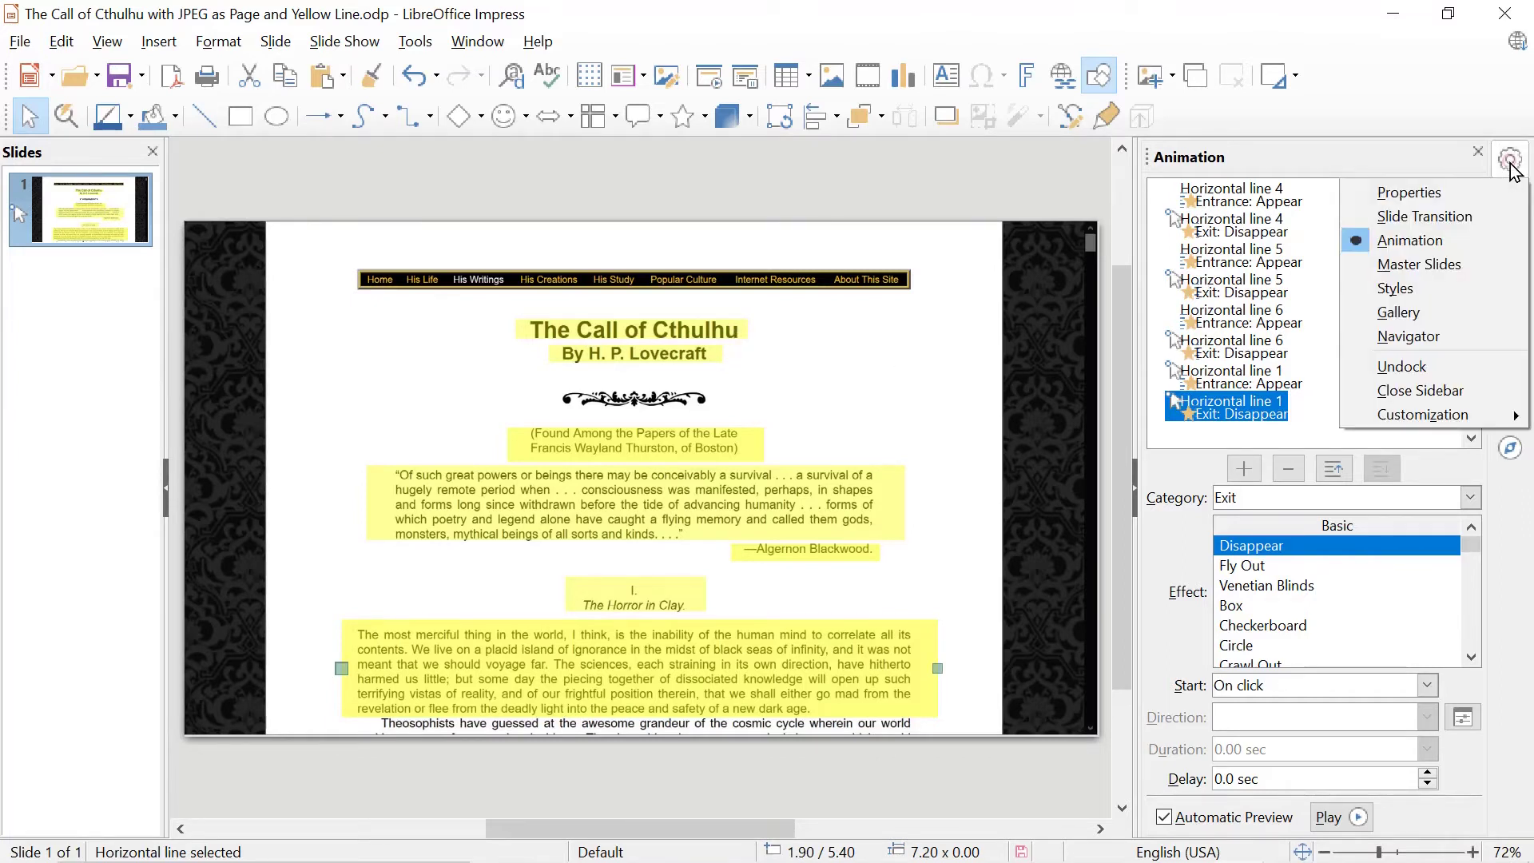
{"action": "left_click", "coordinate": [1455, 194]}
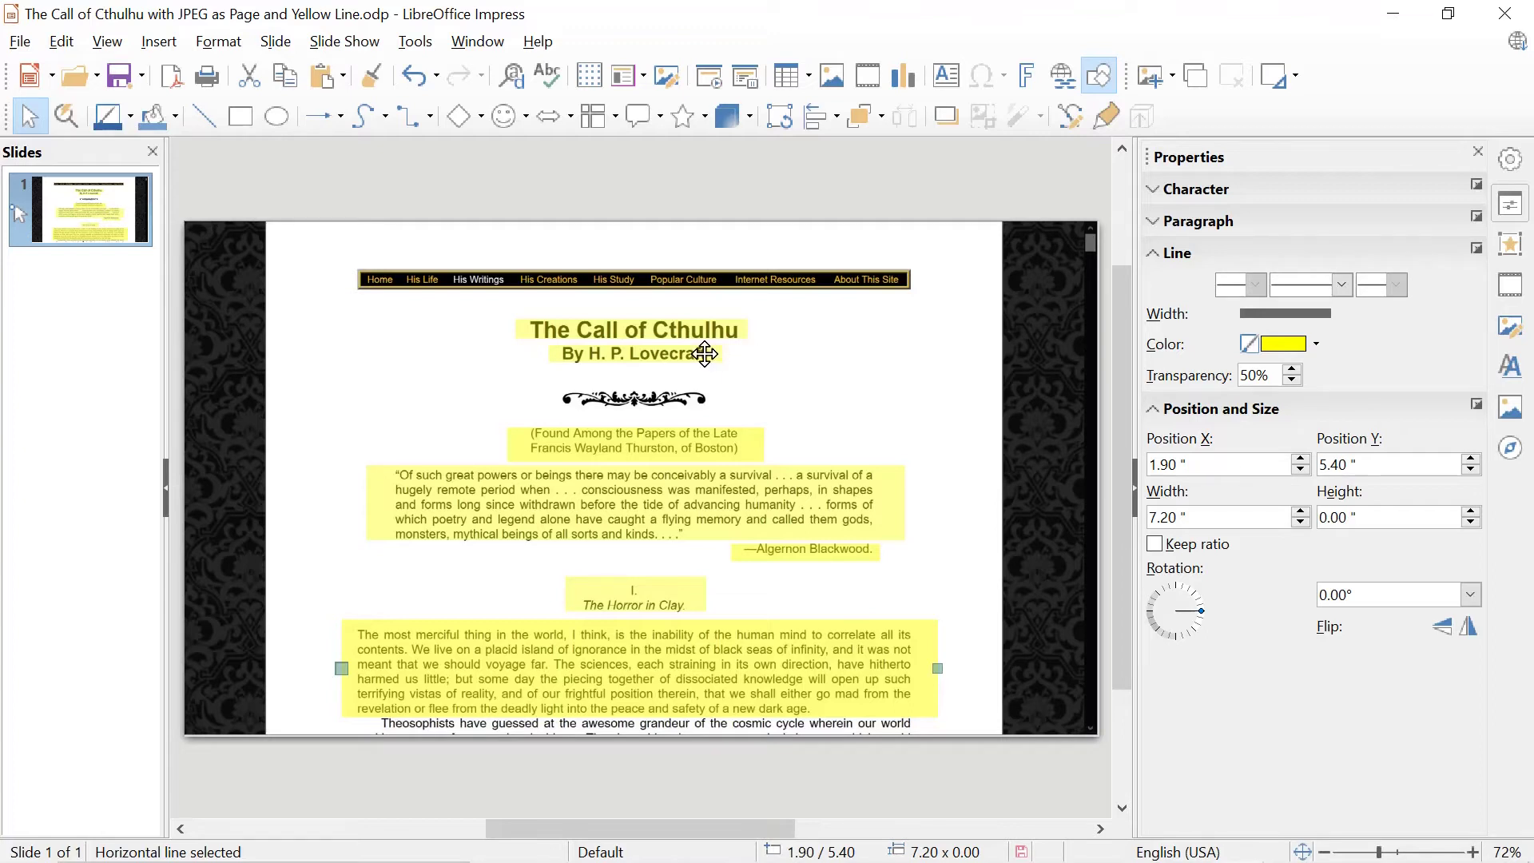
{"action": "left_click", "coordinate": [1510, 289]}
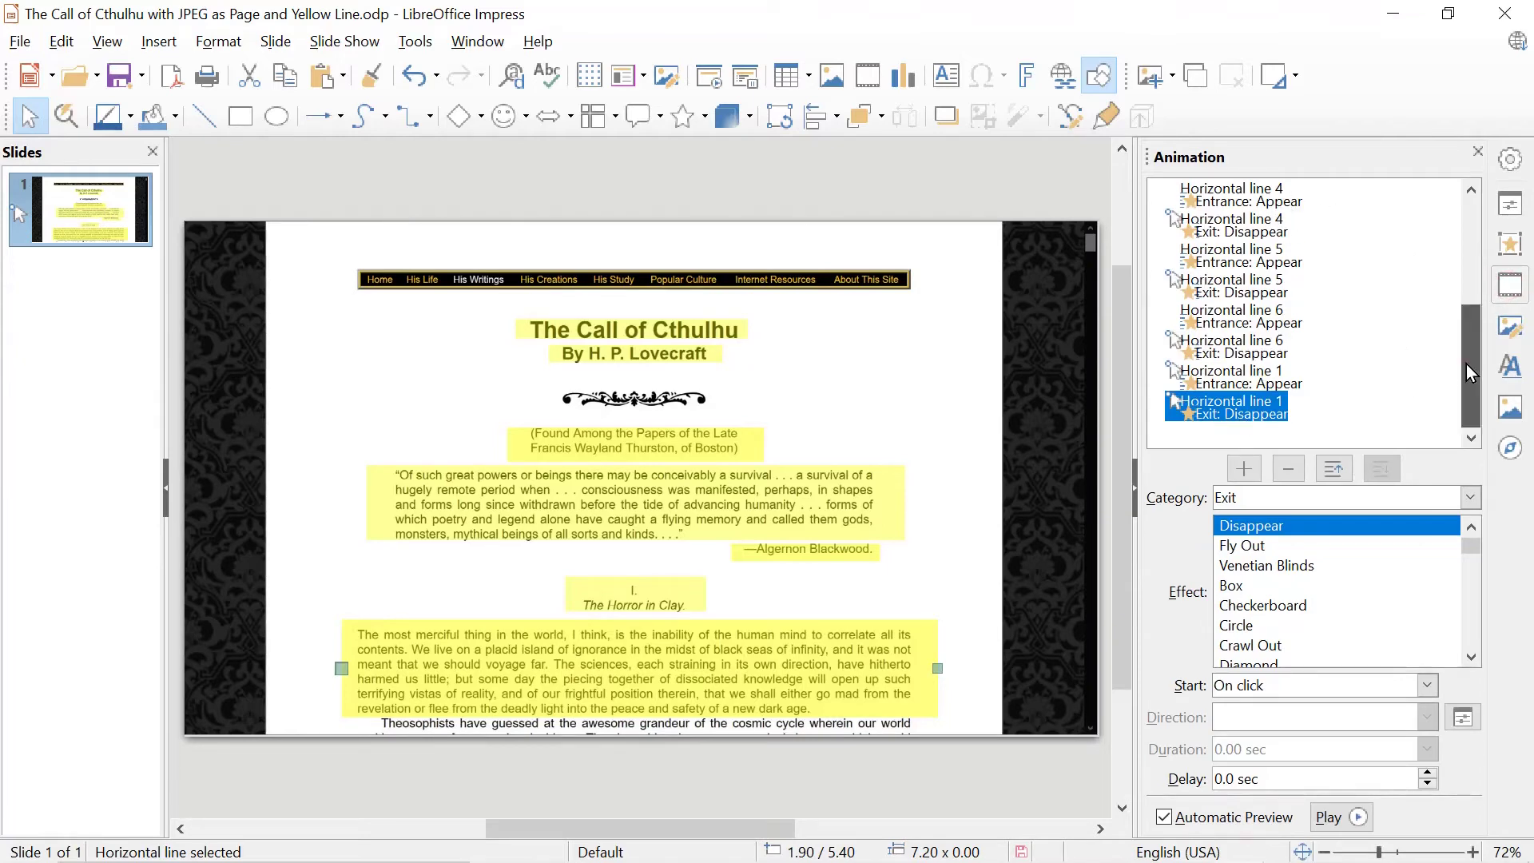
{"action": "left_click_drag", "start_coordinate": [1466, 363], "coordinate": [1496, 237]}
{"action": "left_click", "coordinate": [1246, 199]}
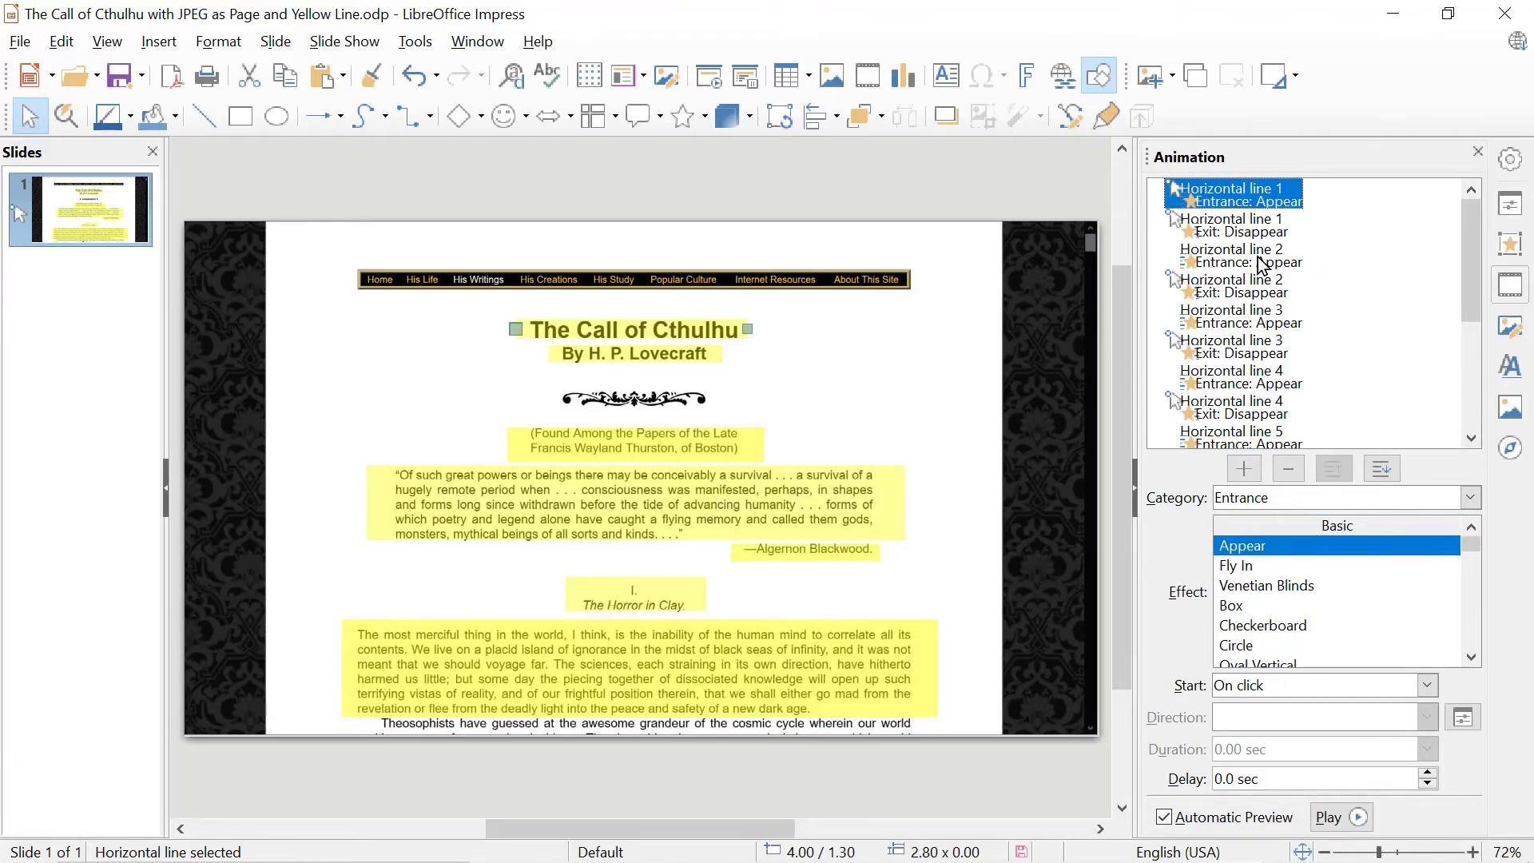
{"action": "left_click", "coordinate": [1244, 232]}
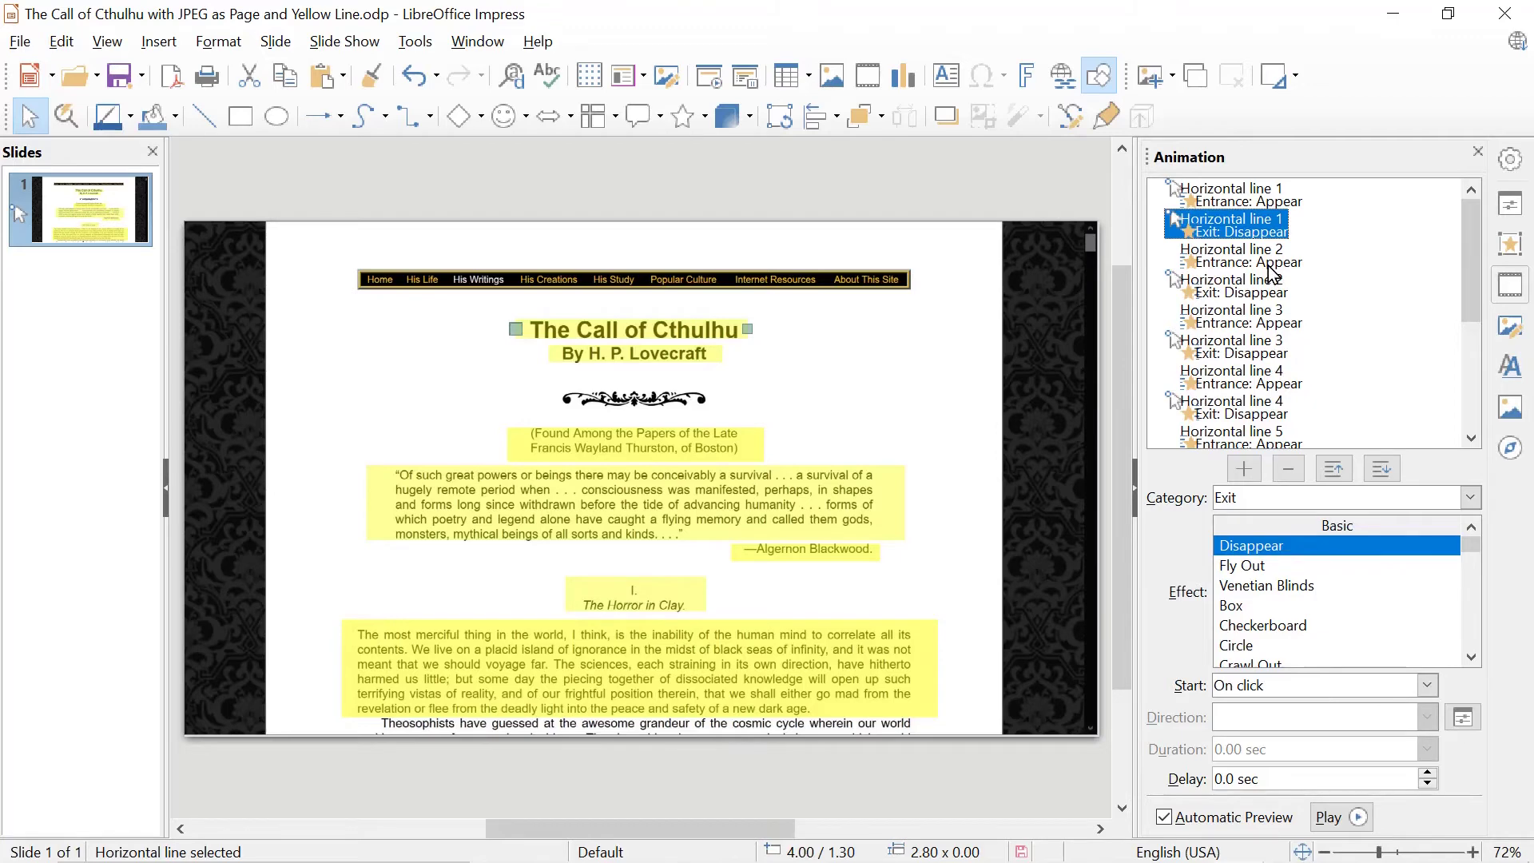
{"action": "left_click", "coordinate": [1249, 256]}
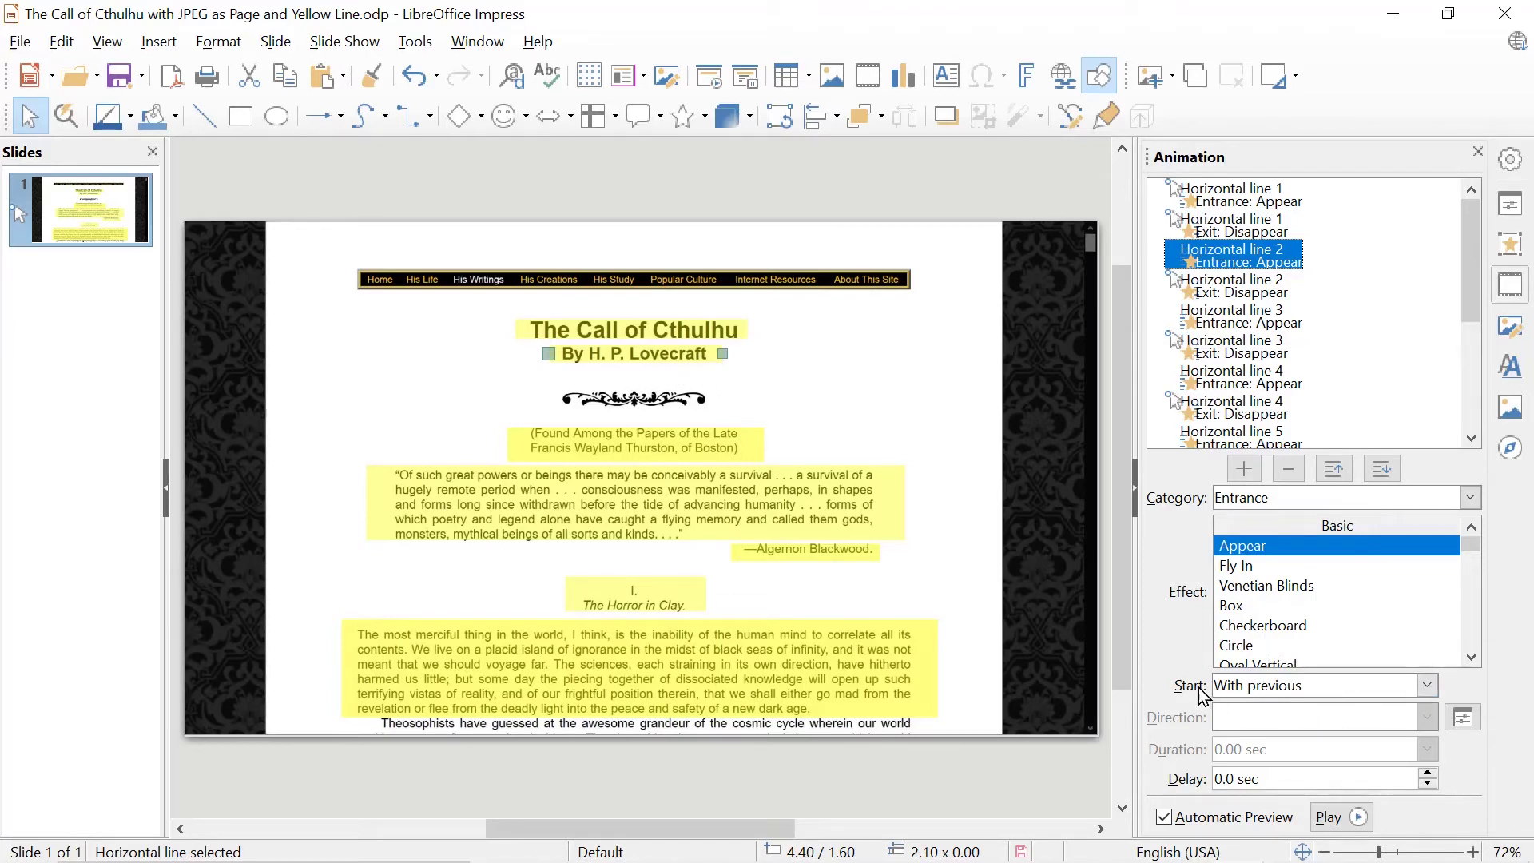
Set Horizontal line 2's Appear entrance to start With previous.
{"action": "left_click", "coordinate": [1427, 685]}
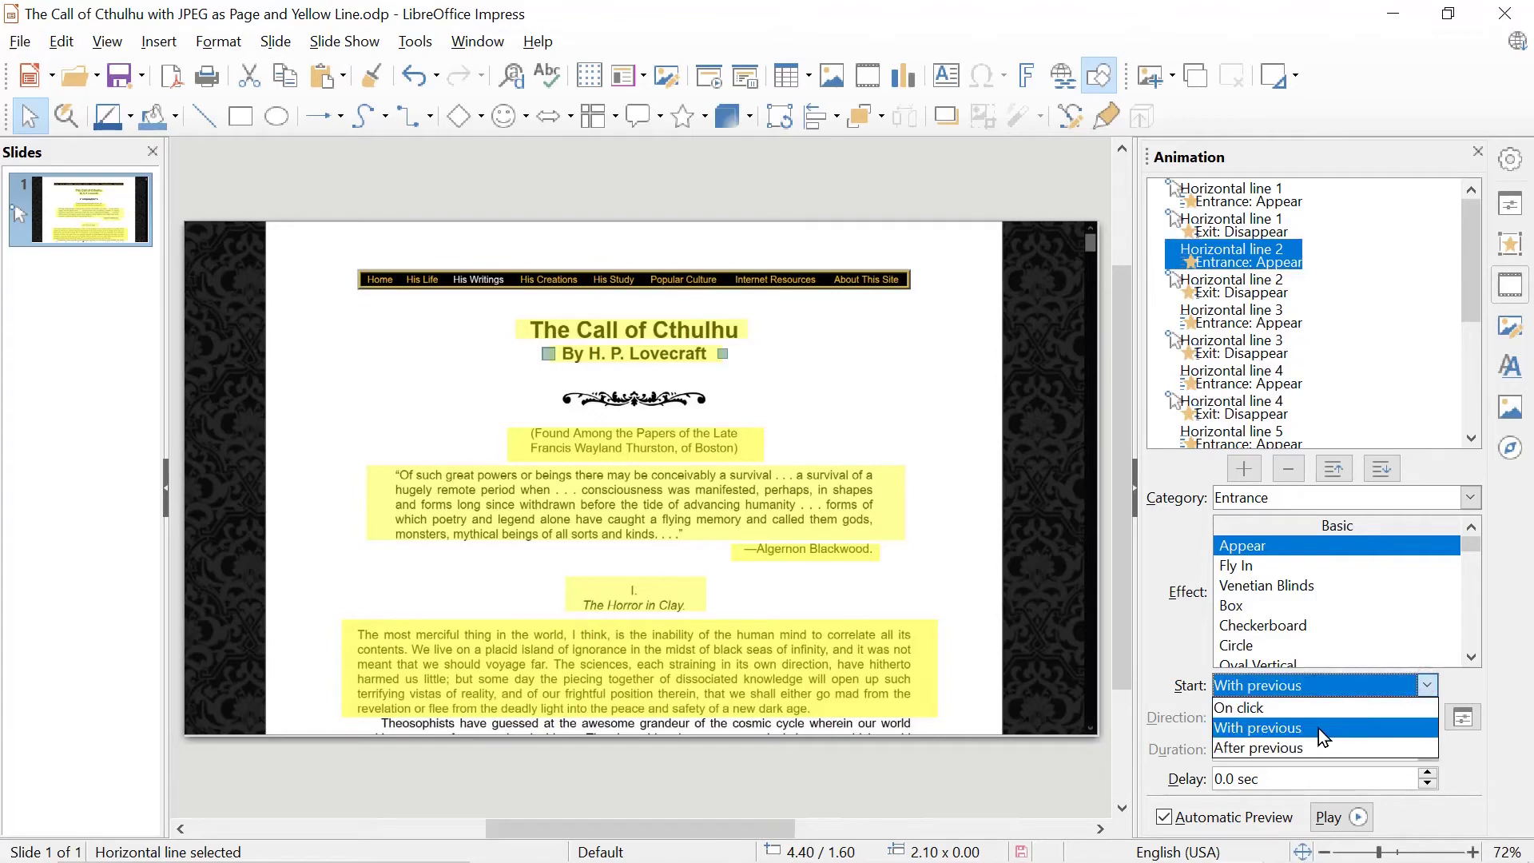
{"action": "left_click", "coordinate": [1285, 729]}
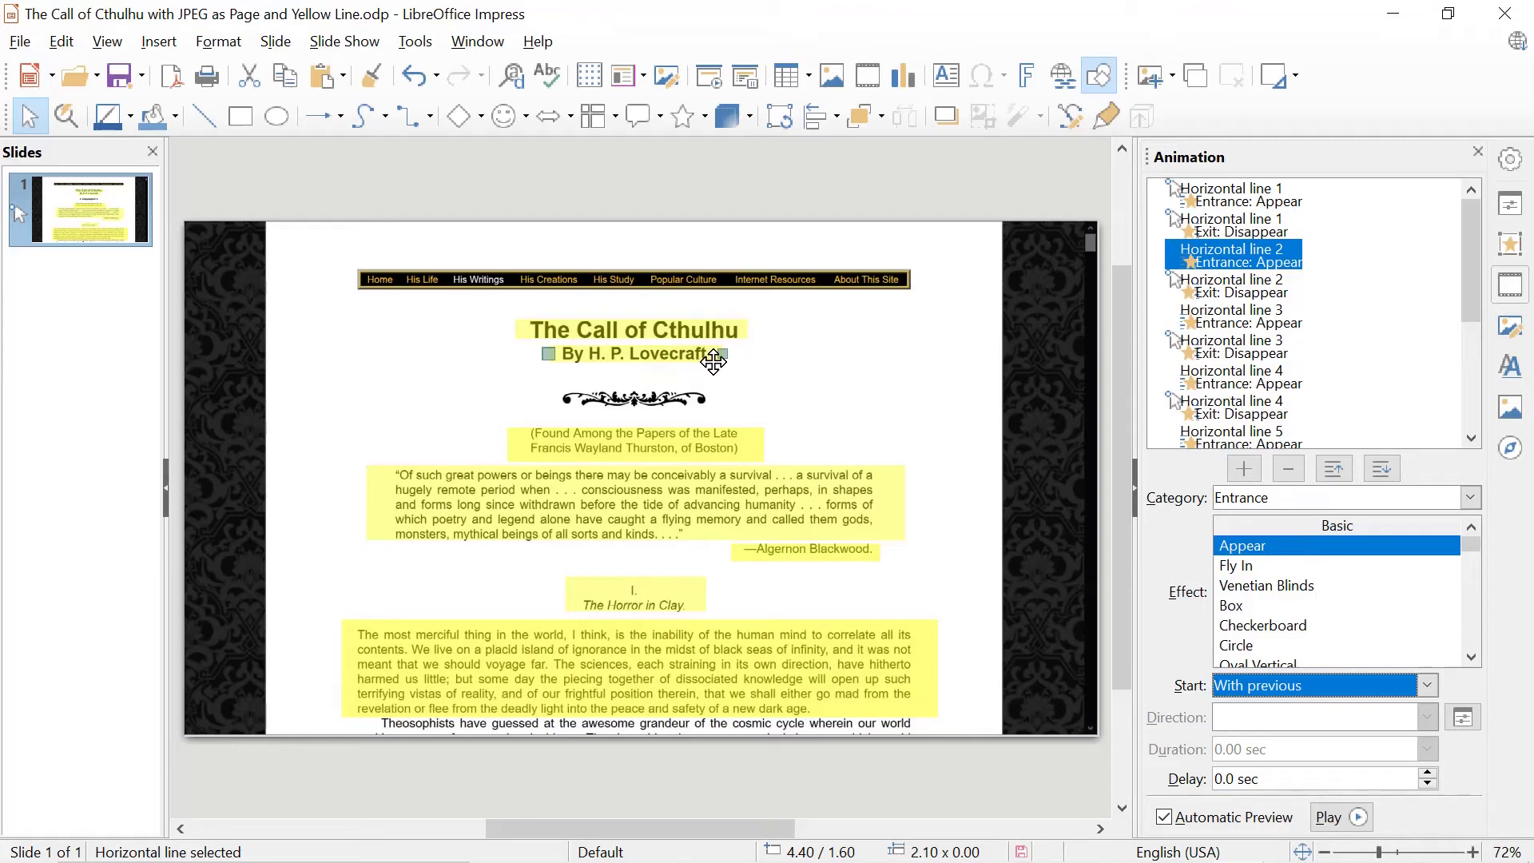
{"action": "scroll", "coordinate": [715, 415], "scroll_direction": "down", "scroll_amount": 3}
{"action": "scroll", "coordinate": [714, 416], "scroll_direction": "up", "scroll_amount": 5}
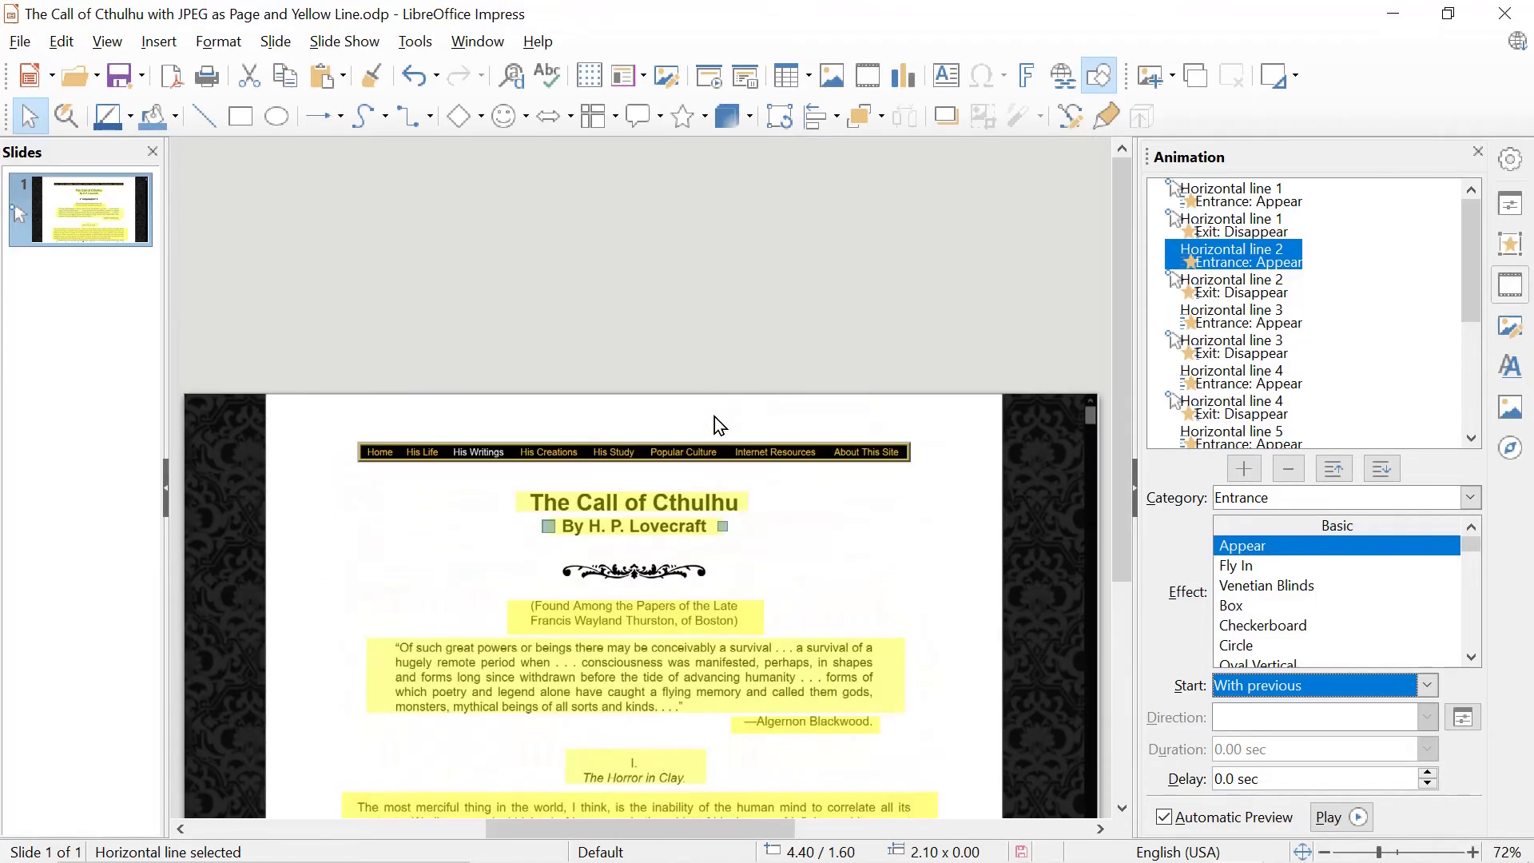
{"action": "scroll", "coordinate": [633, 351], "scroll_direction": "down", "scroll_amount": 3}
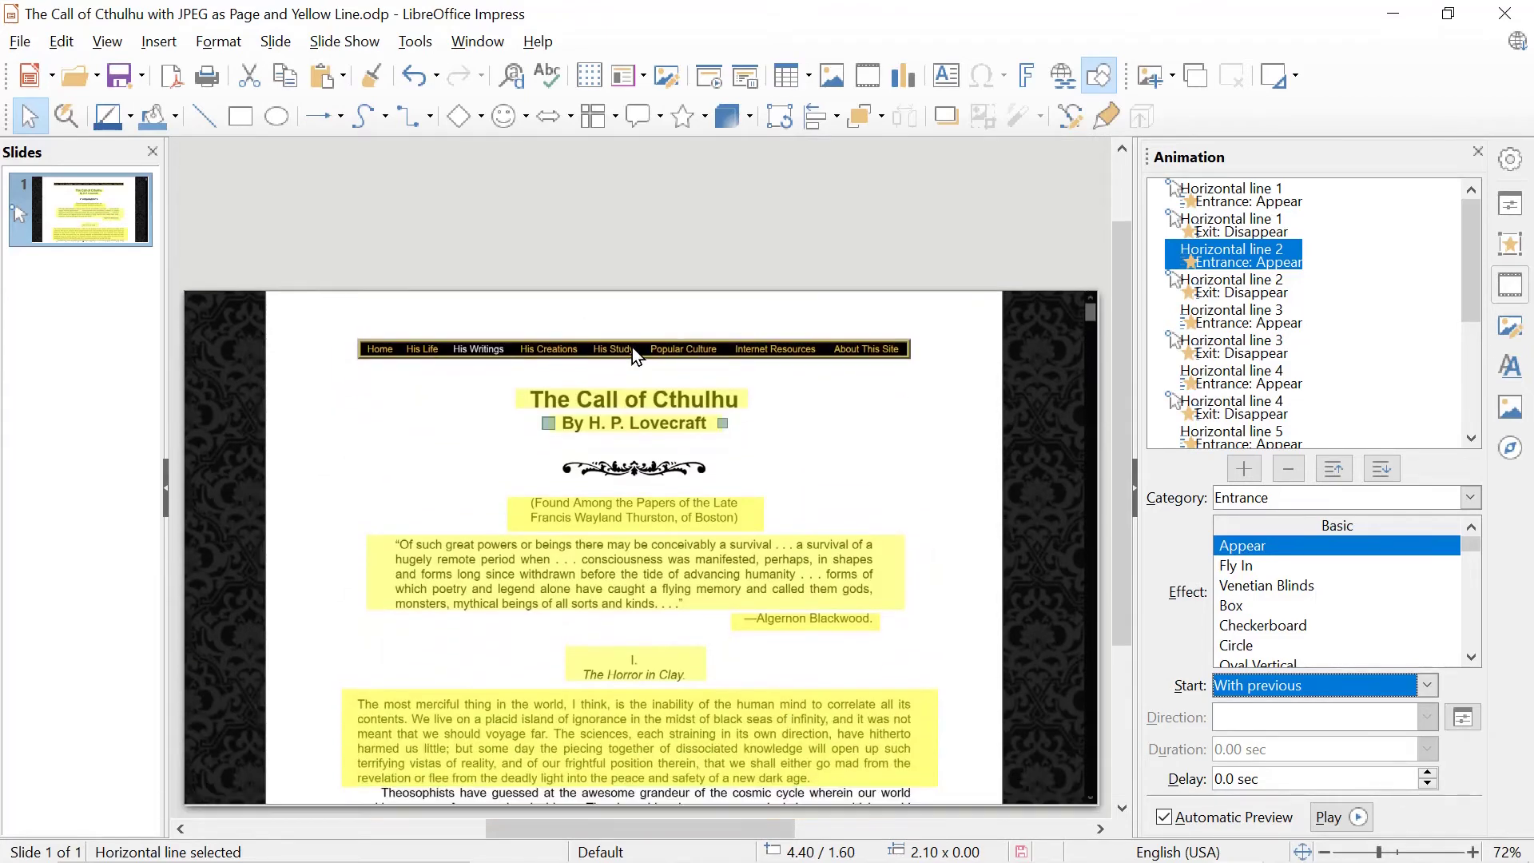
{"action": "left_click", "coordinate": [332, 46]}
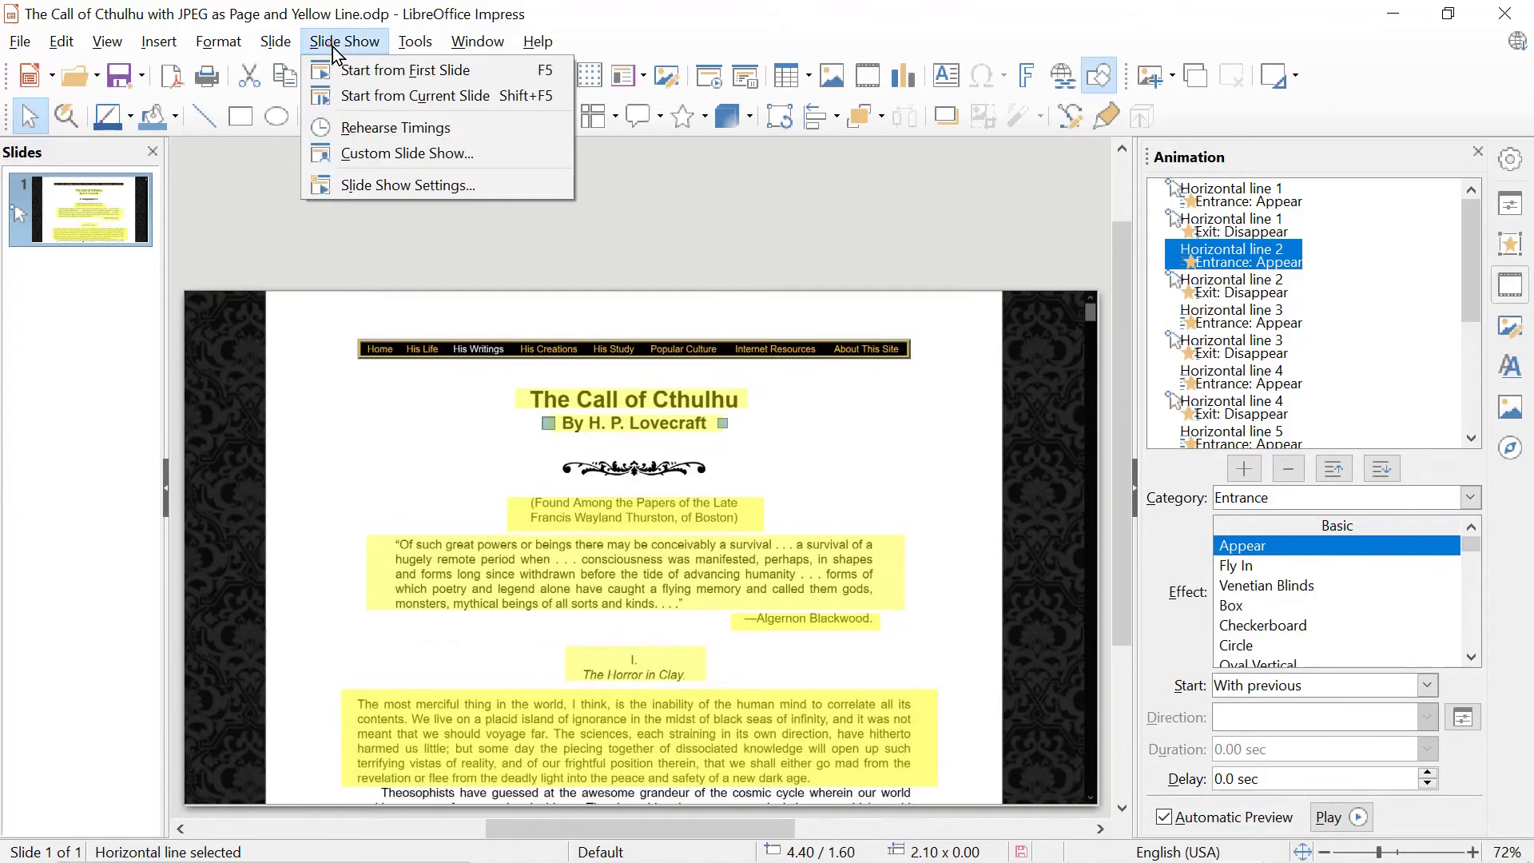
{"action": "left_click", "coordinate": [372, 76]}
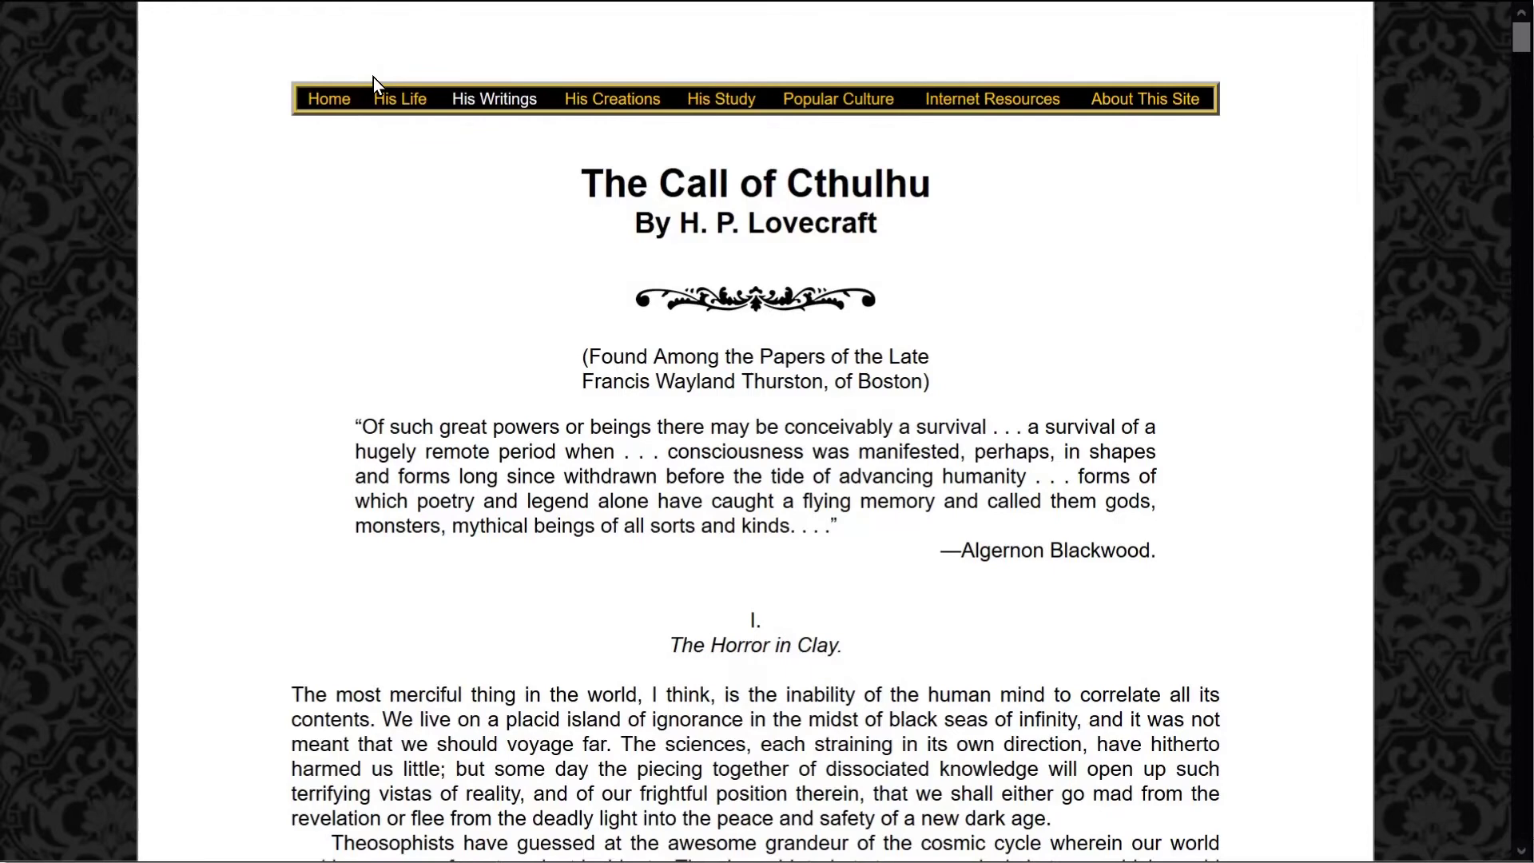
{"action": "left_click", "coordinate": [372, 77]}
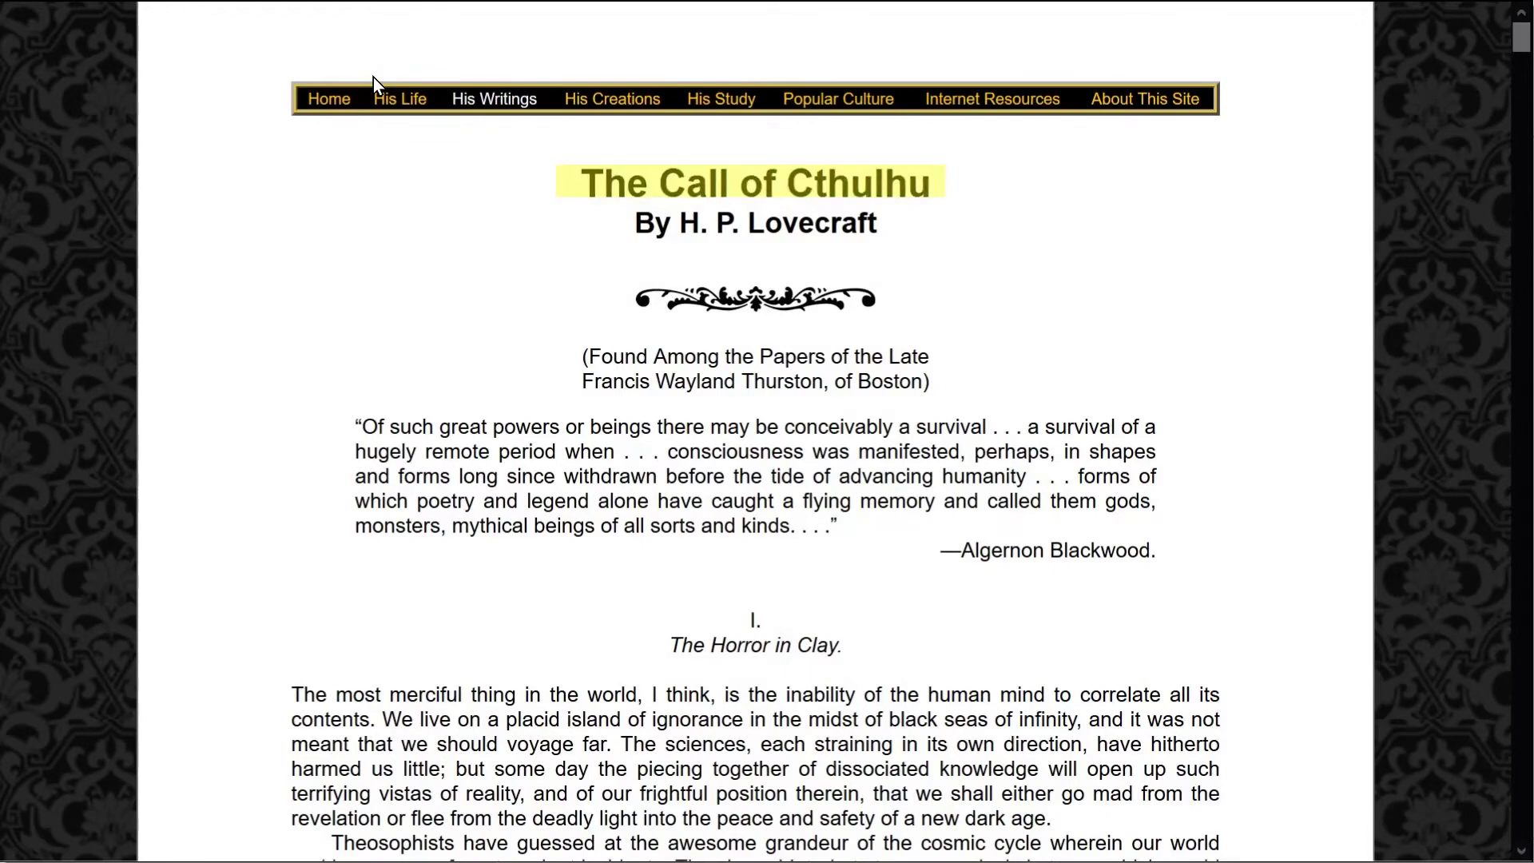
{"action": "left_click", "coordinate": [372, 77]}
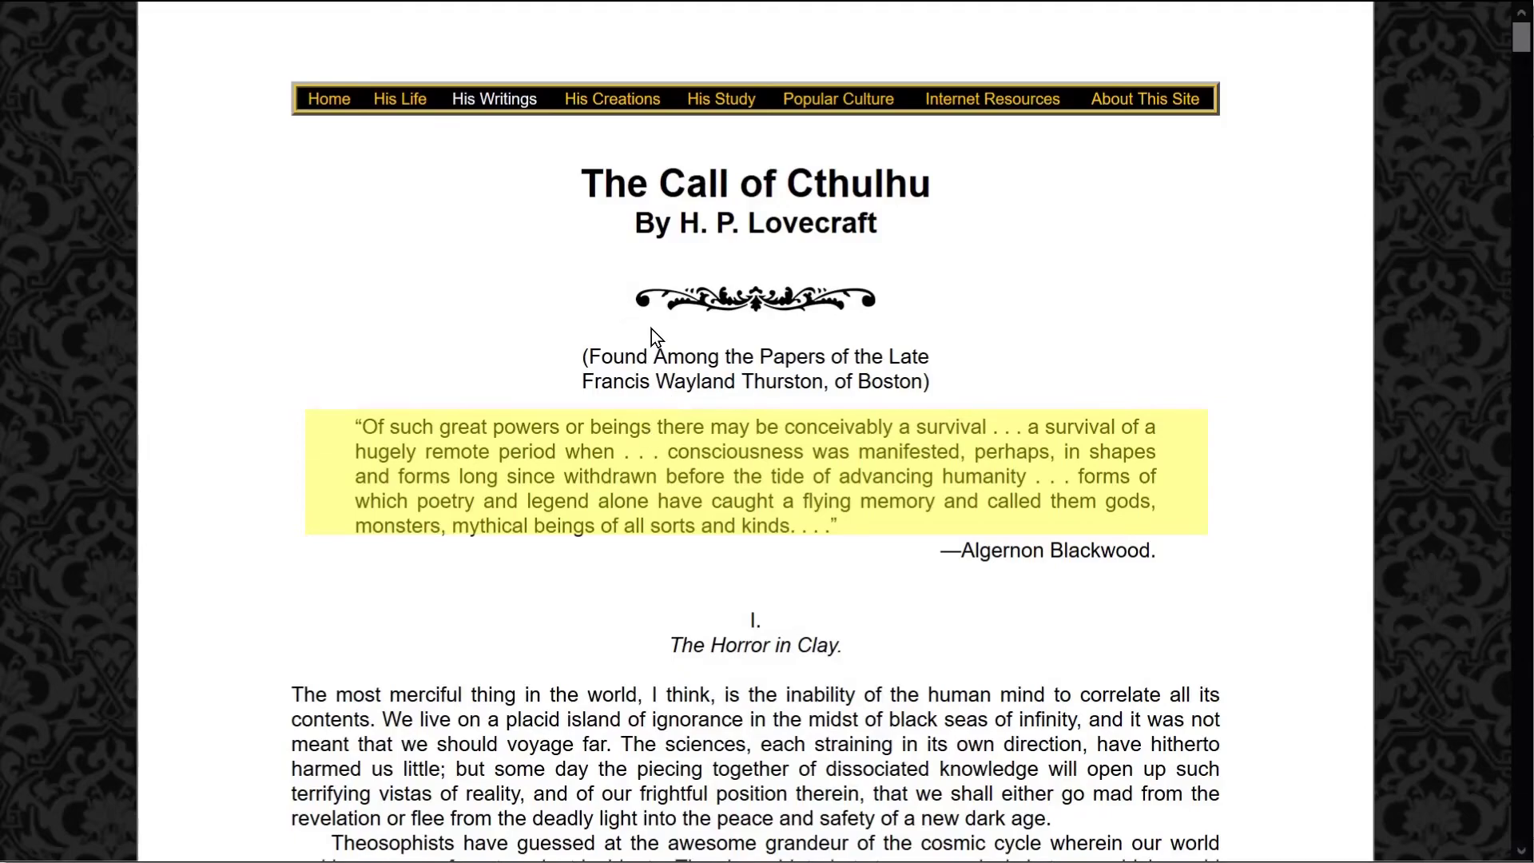
{"action": "key", "text": "Escape"}
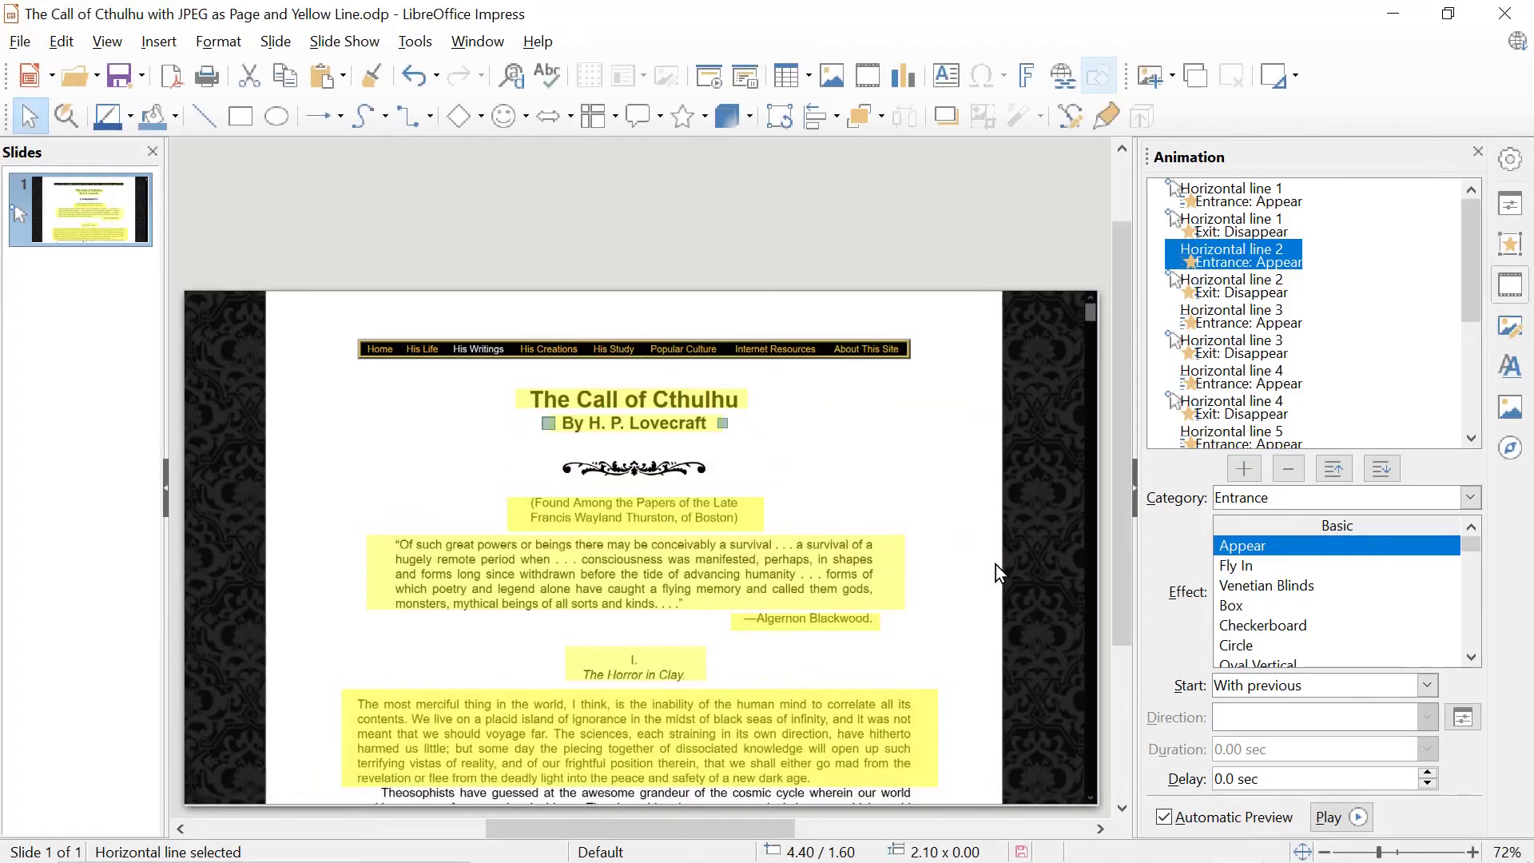
Set the later Horizontal line 1 entrance effect to start With previous.
{"action": "left_click_drag", "start_coordinate": [1469, 270], "coordinate": [1510, 442]}
{"action": "left_click", "coordinate": [1252, 384]}
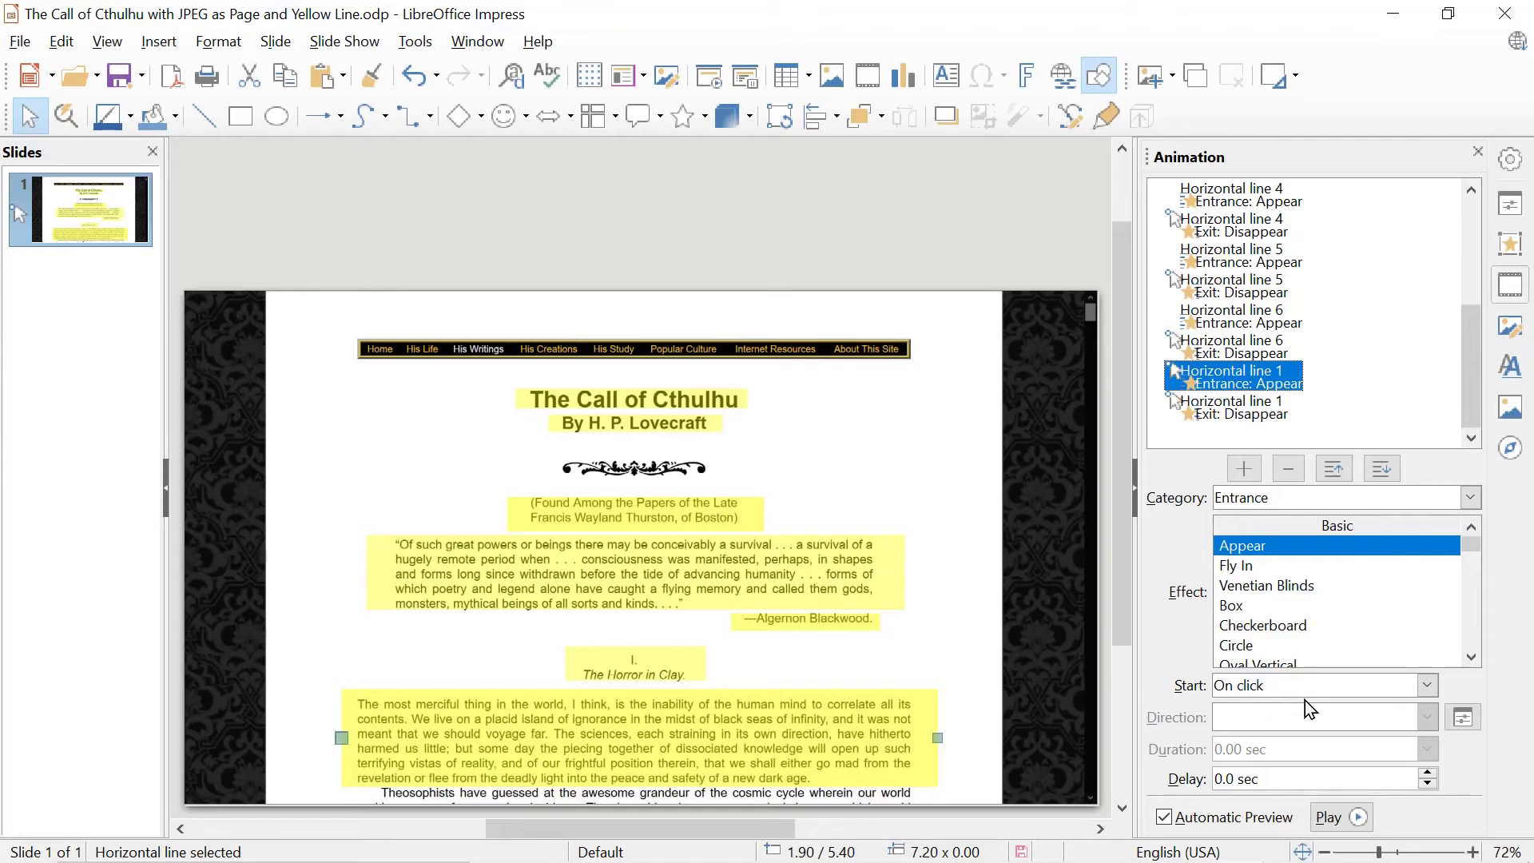
{"action": "left_click", "coordinate": [1427, 685]}
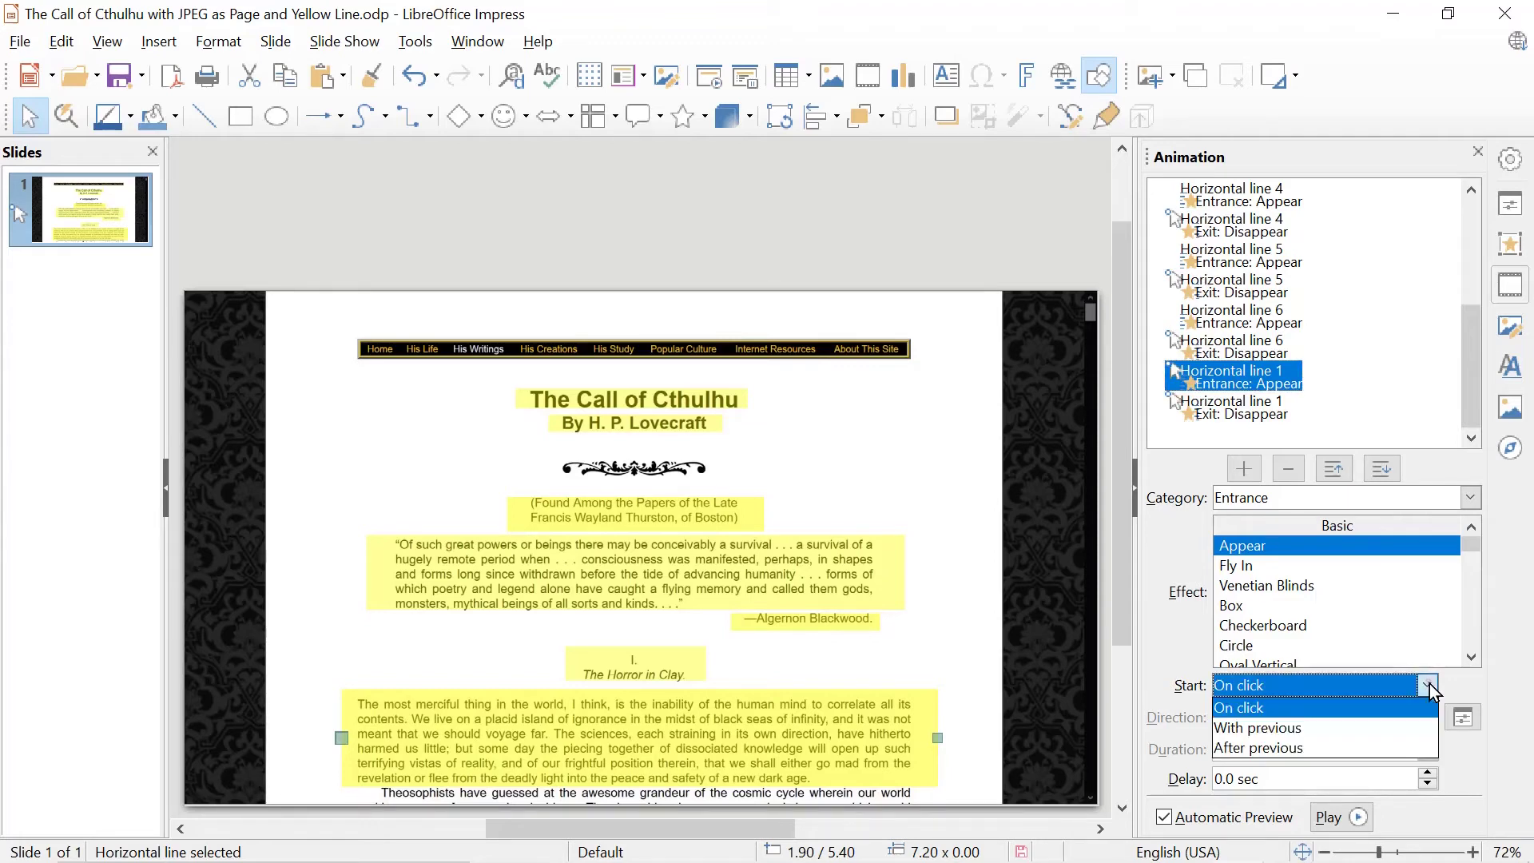
{"action": "left_click", "coordinate": [1312, 727]}
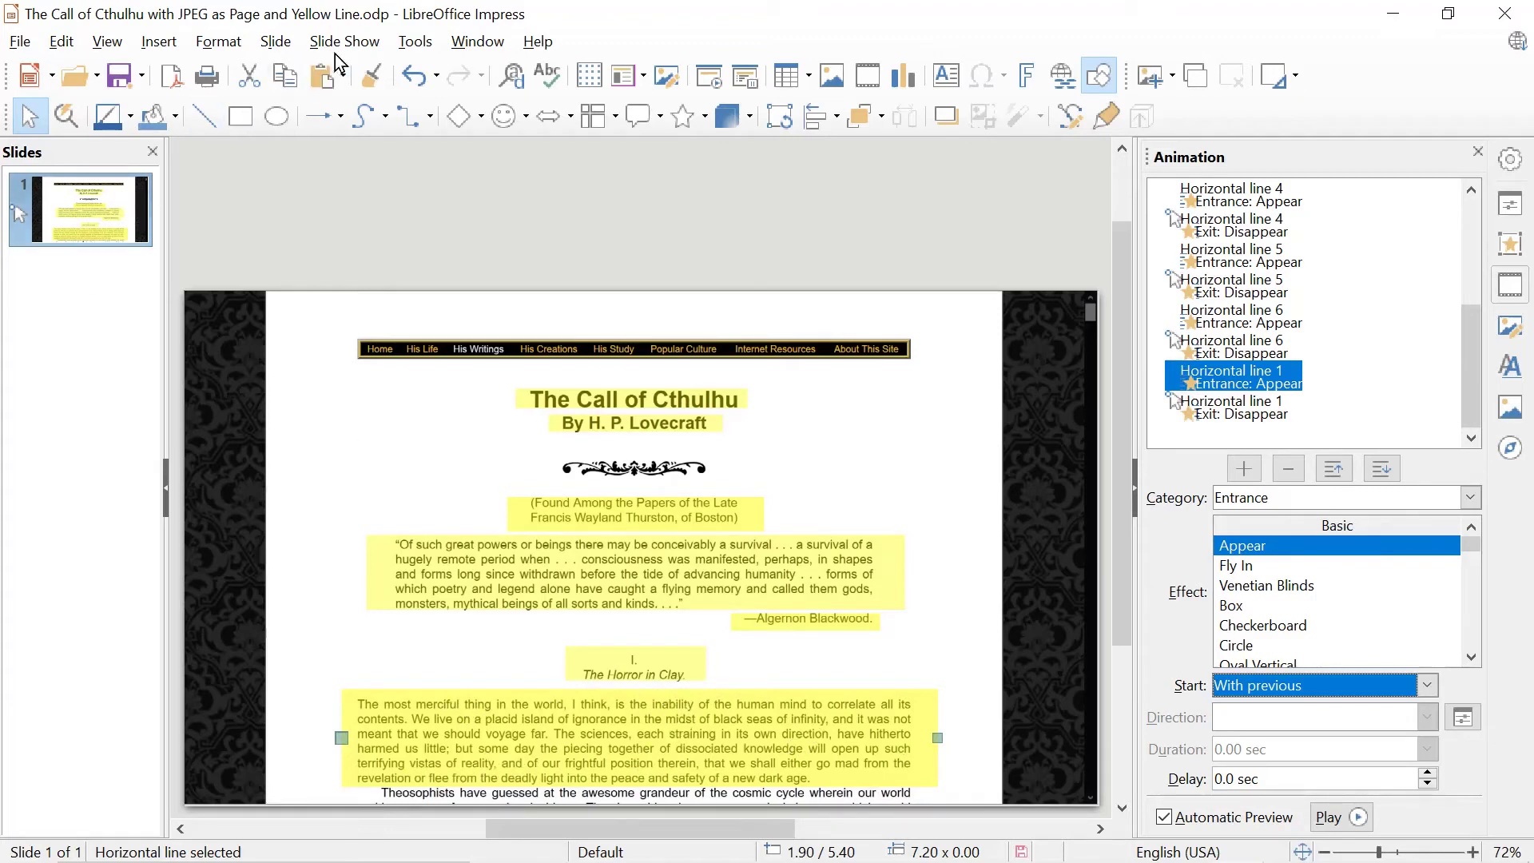
{"action": "left_click", "coordinate": [359, 48]}
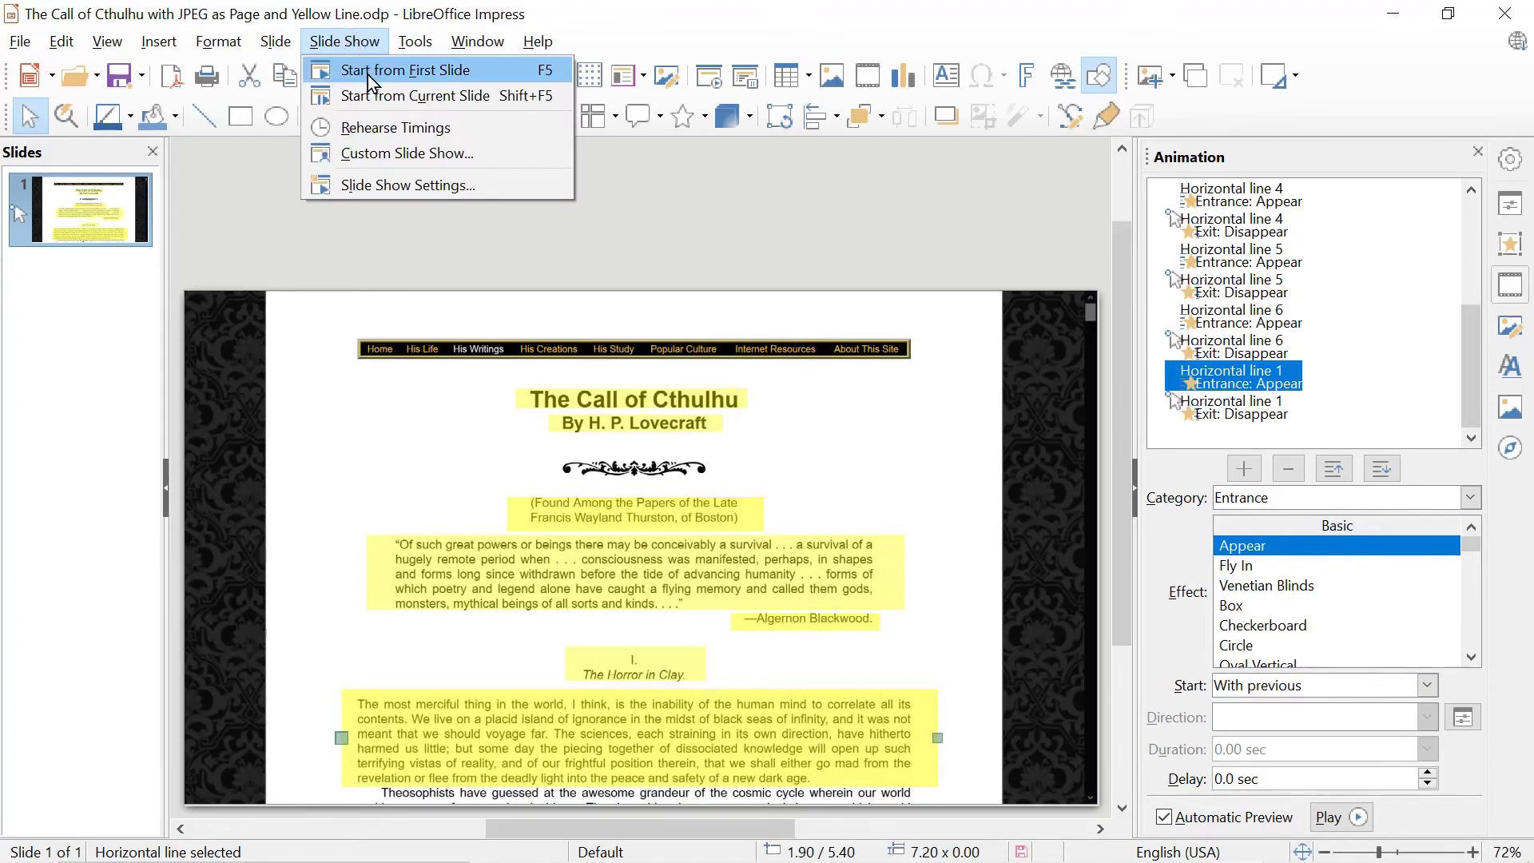
{"action": "left_click", "coordinate": [368, 70]}
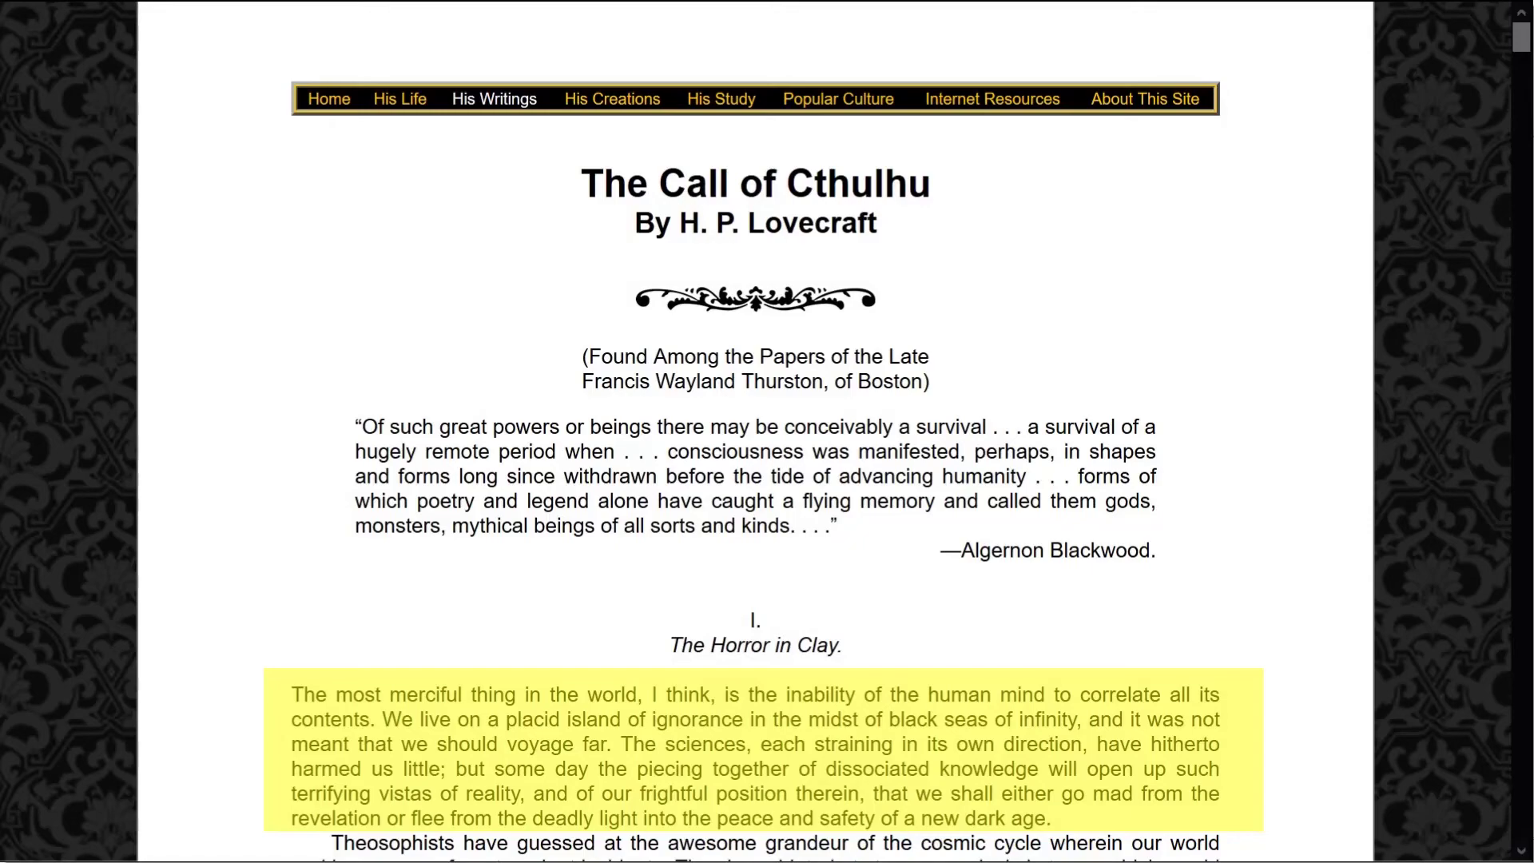
{"action": "key", "text": "Escape"}
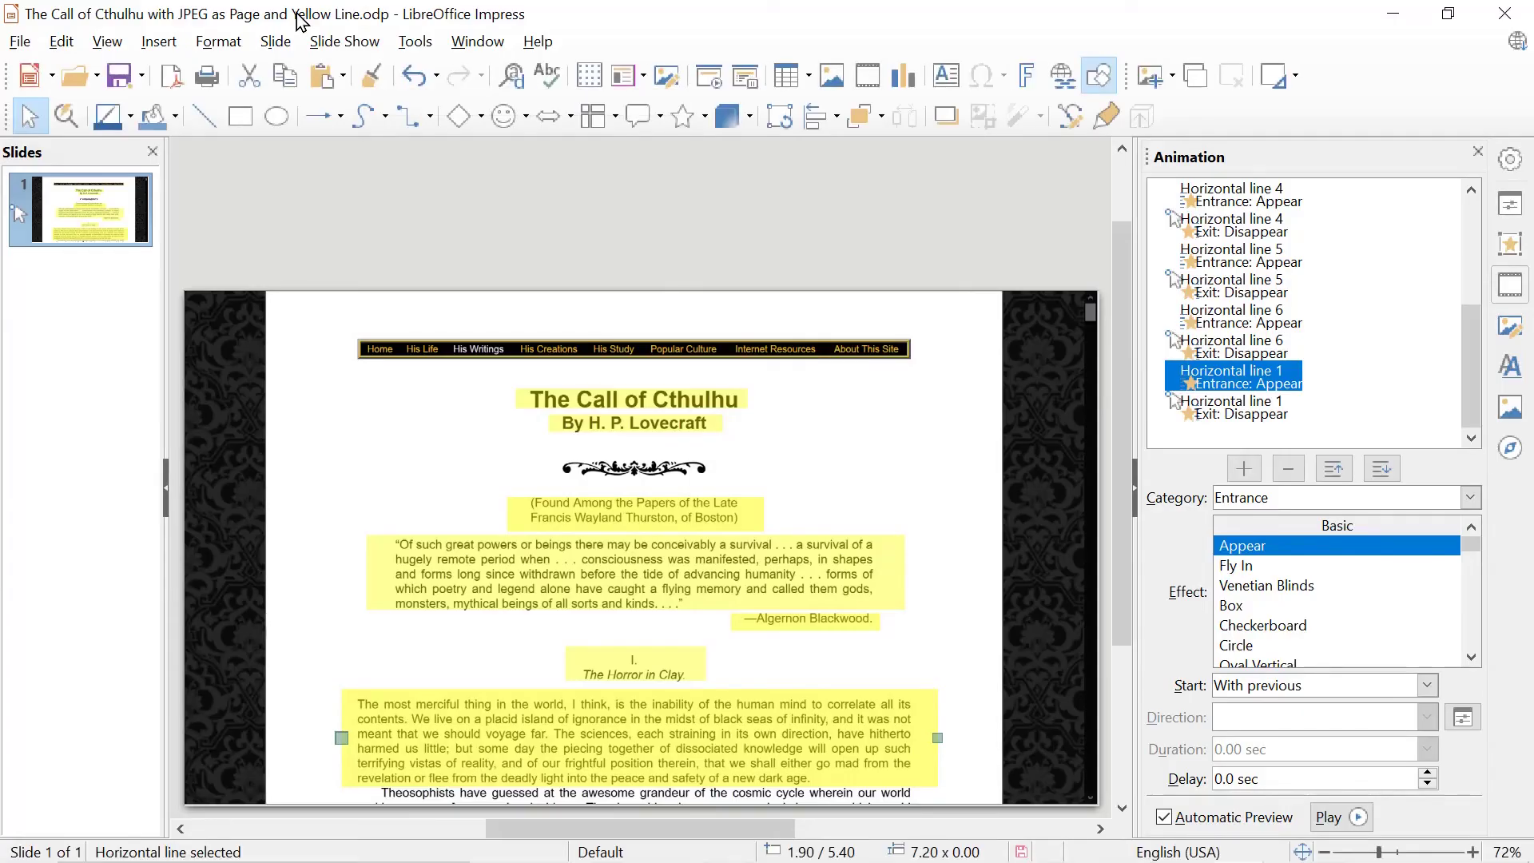